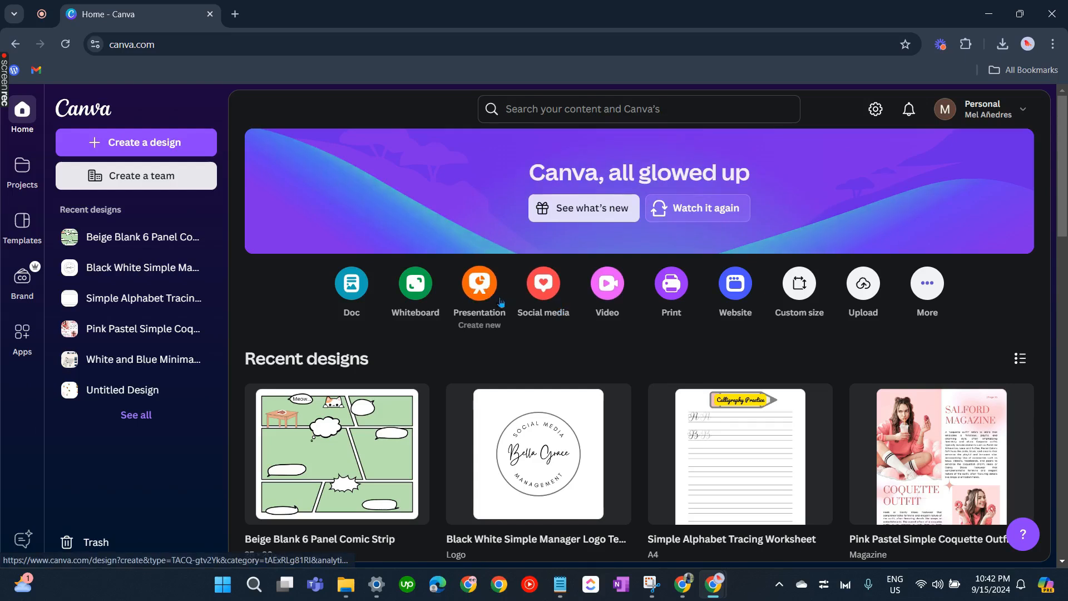
# Create a new blank presentation design and browse the suggested templates
pyautogui.click(479, 291)
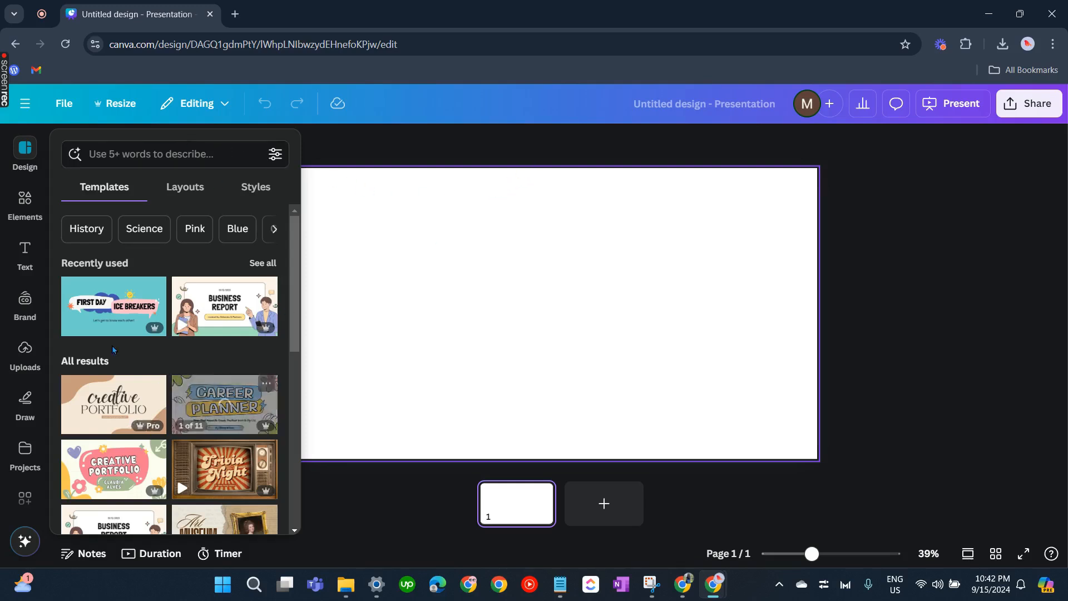
pyautogui.scroll(-3, 171, 378)
pyautogui.scroll(-3, 171, 378)
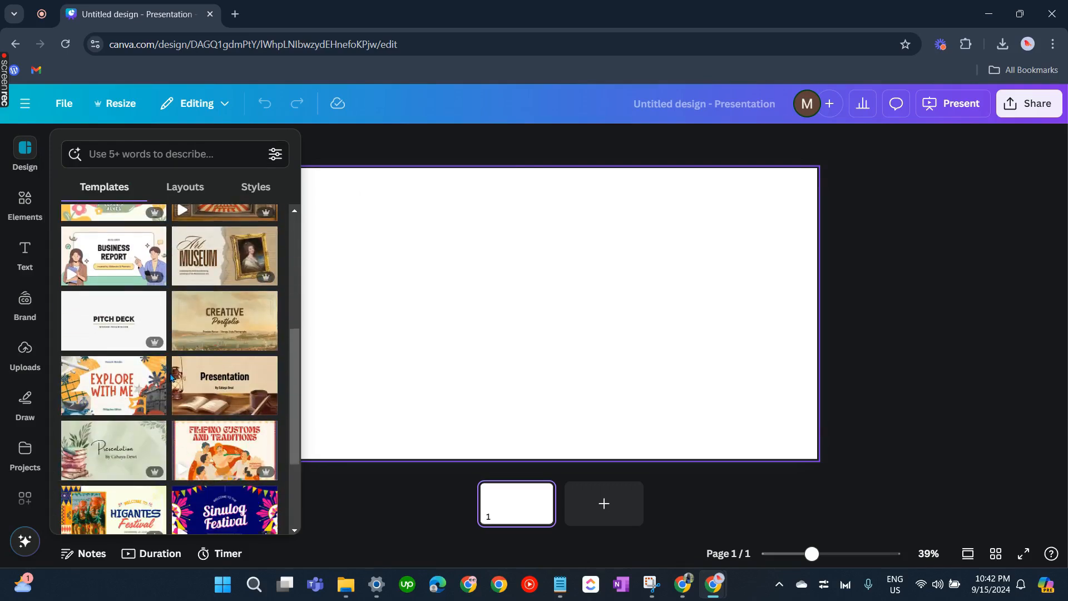
pyautogui.scroll(-8, 168, 359)
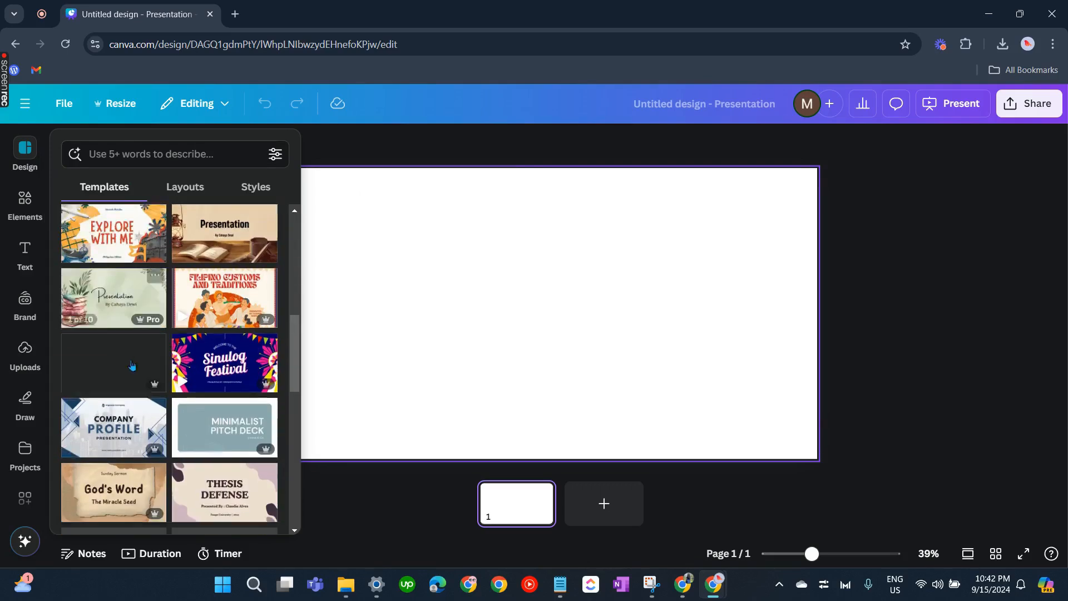
pyautogui.scroll(10, 178, 359)
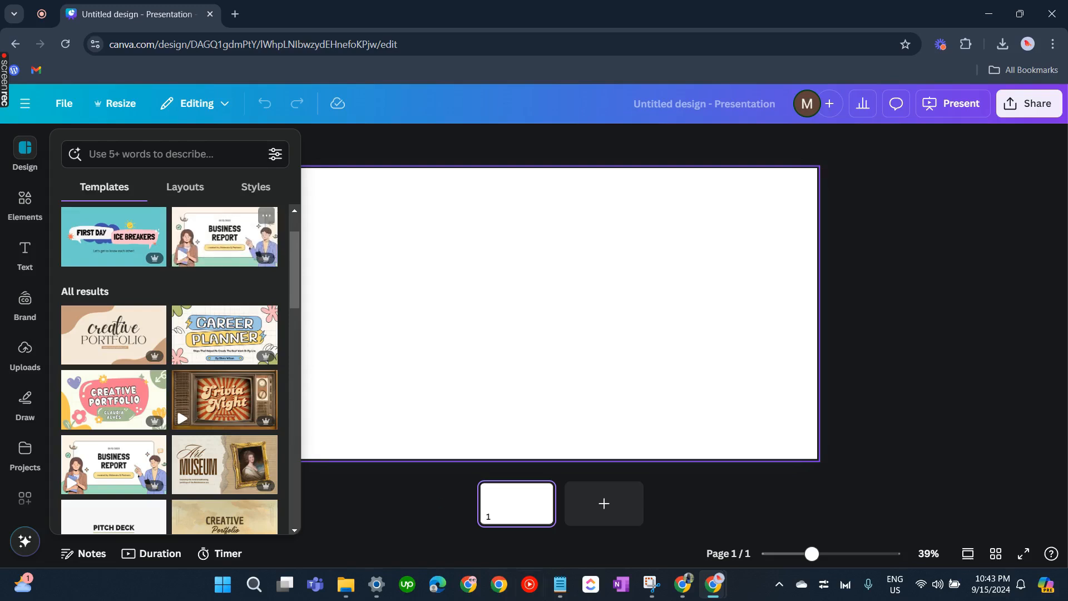
# Apply the brand kit's pink-to-purple gradient as the slide background
pyautogui.click(25, 203)
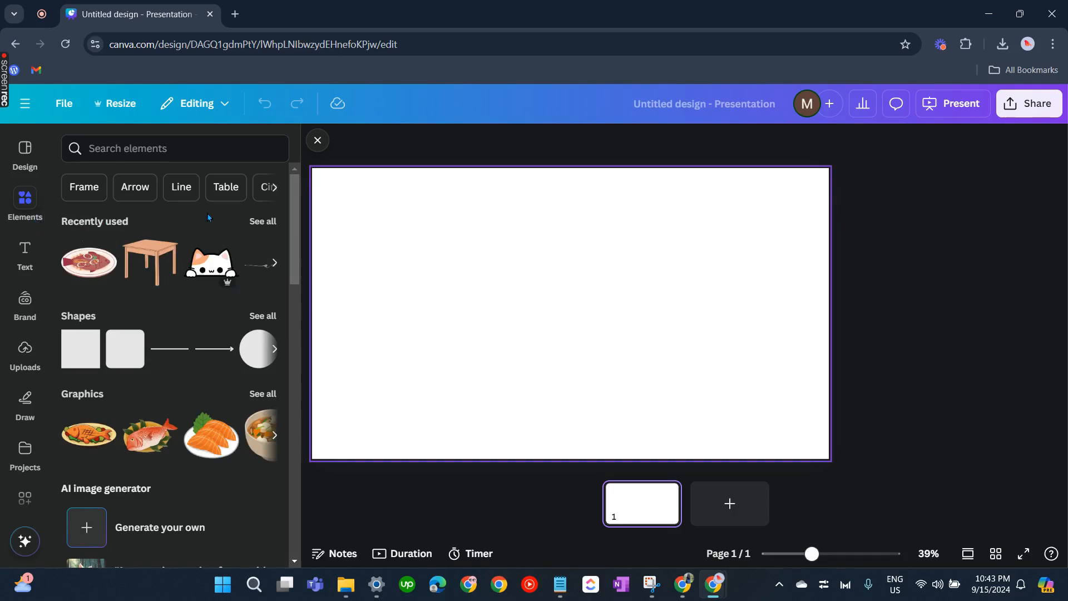
pyautogui.click(579, 287)
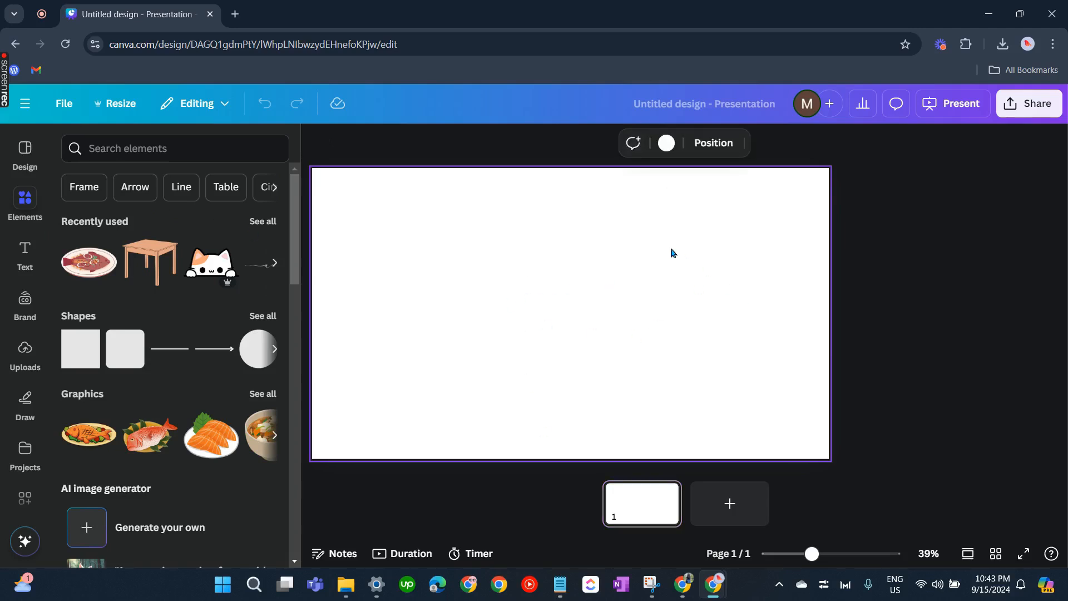
pyautogui.click(671, 143)
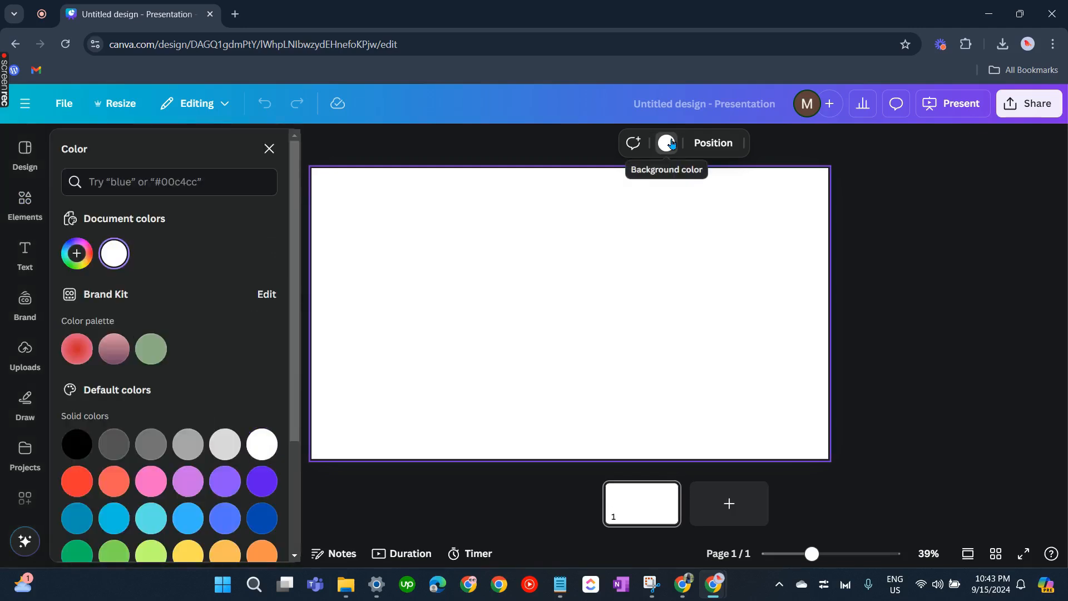
pyautogui.click(109, 353)
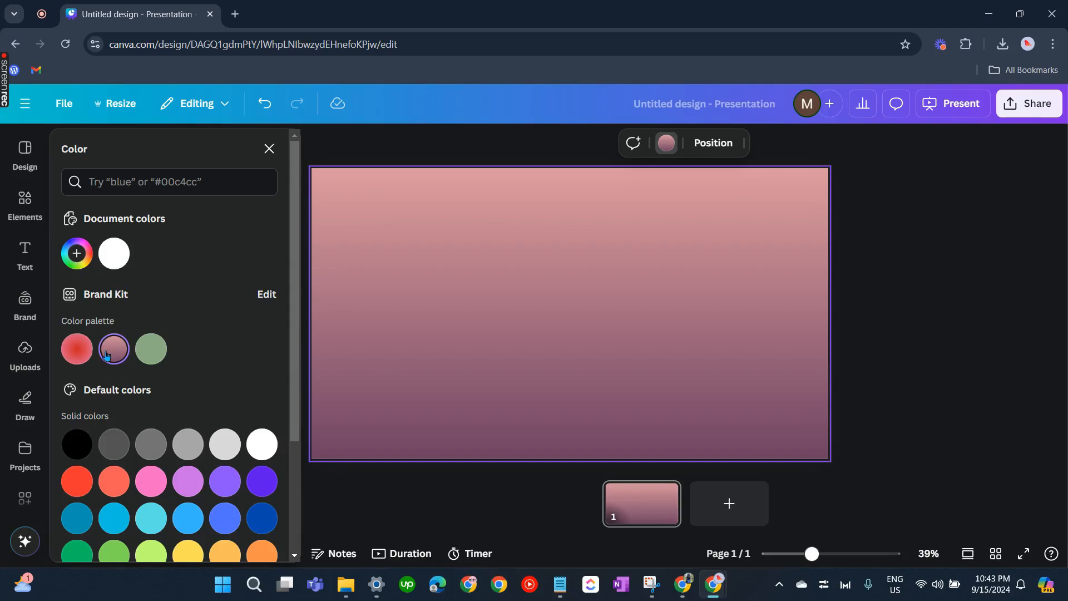
# Add a light pink #F1A6DF stop to the brand palette's gradient swatch and try different gradient styles
pyautogui.click(270, 295)
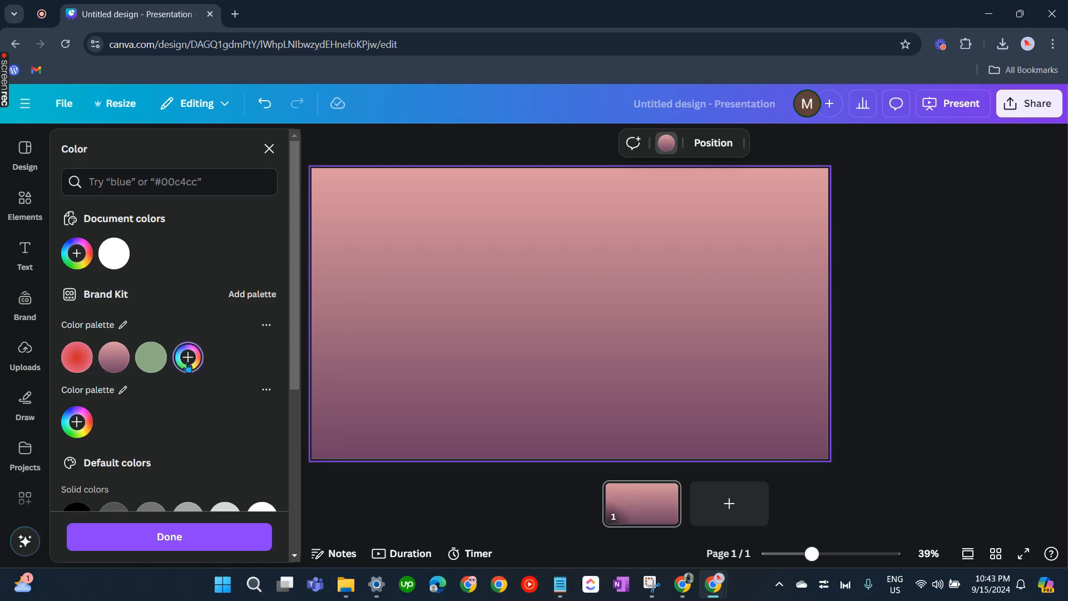
pyautogui.click(114, 356)
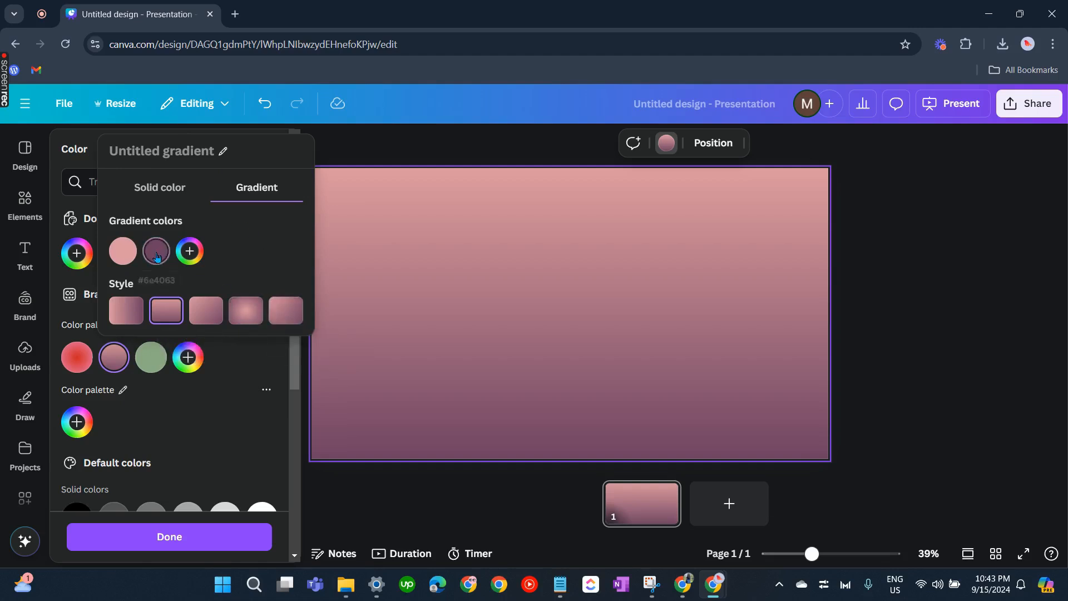
pyautogui.click(190, 251)
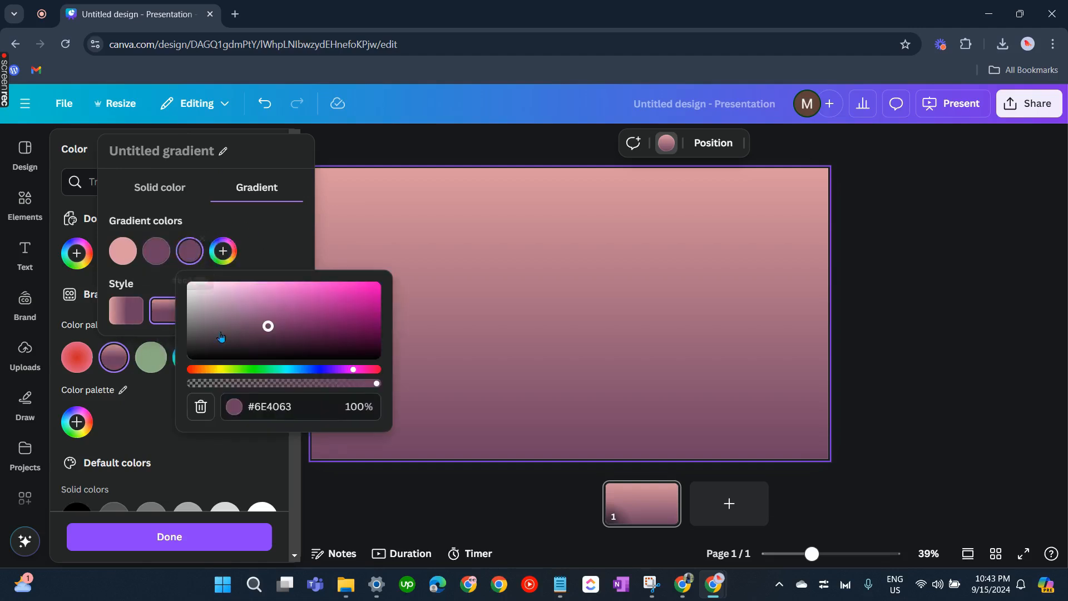
pyautogui.moveTo(268, 326); pyautogui.dragTo(249, 290)
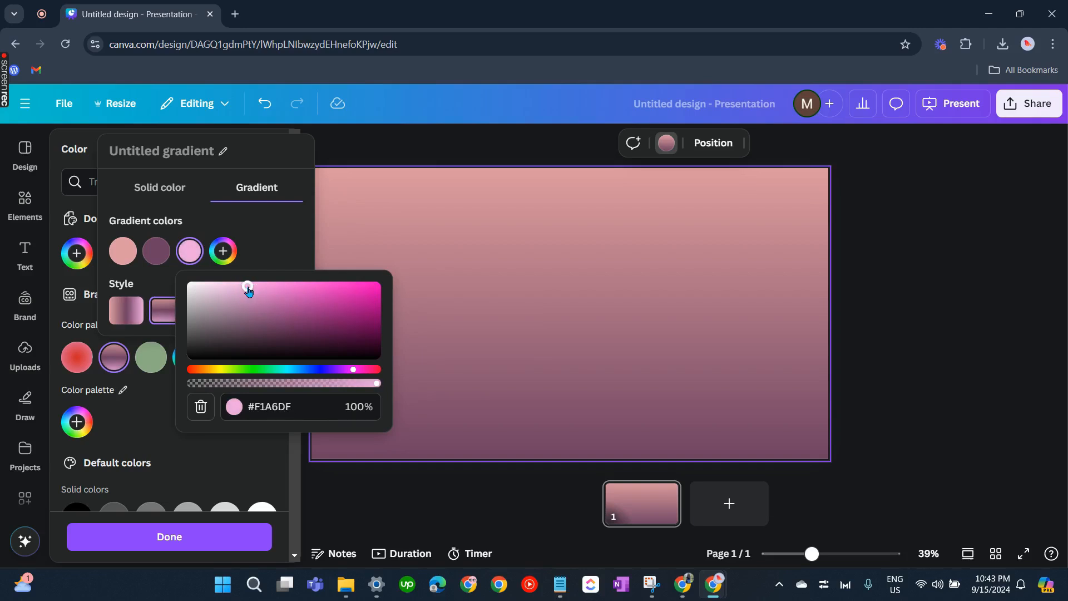
pyautogui.click(267, 234)
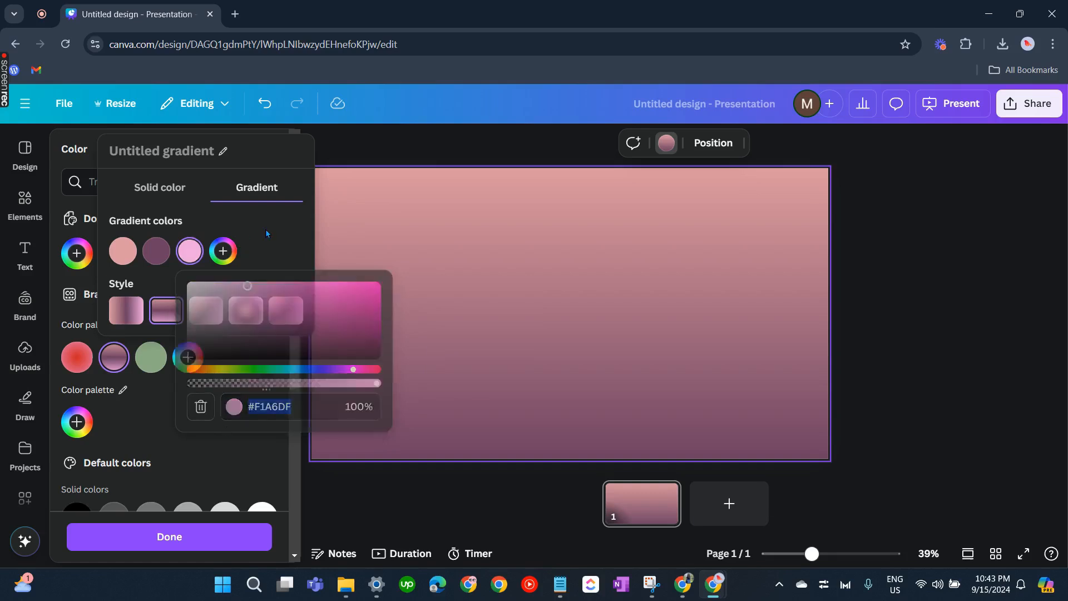
pyautogui.click(191, 251)
pyautogui.click(234, 201)
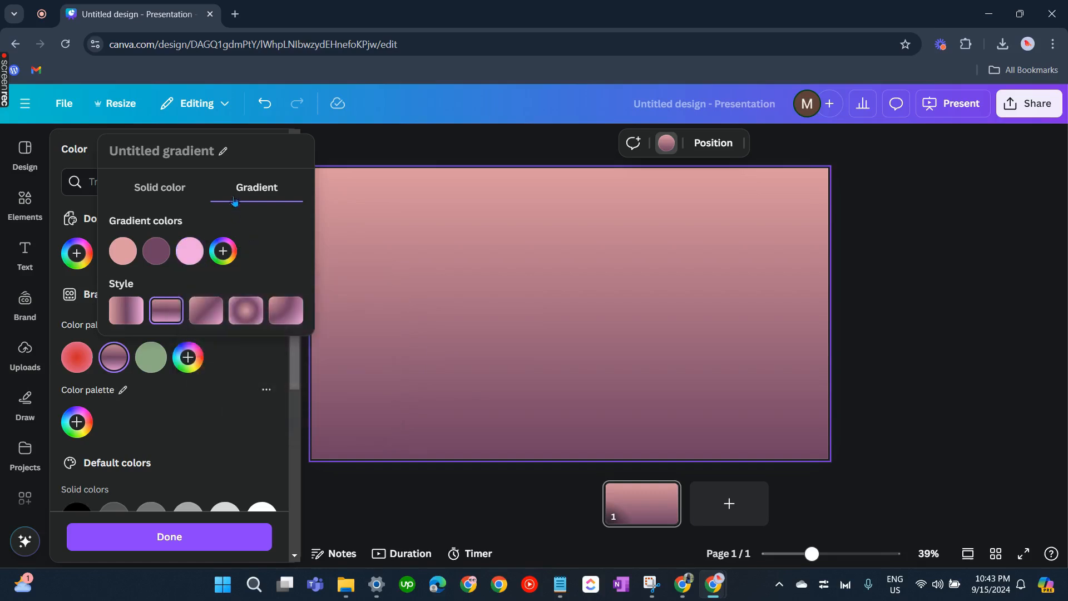
pyautogui.click(208, 314)
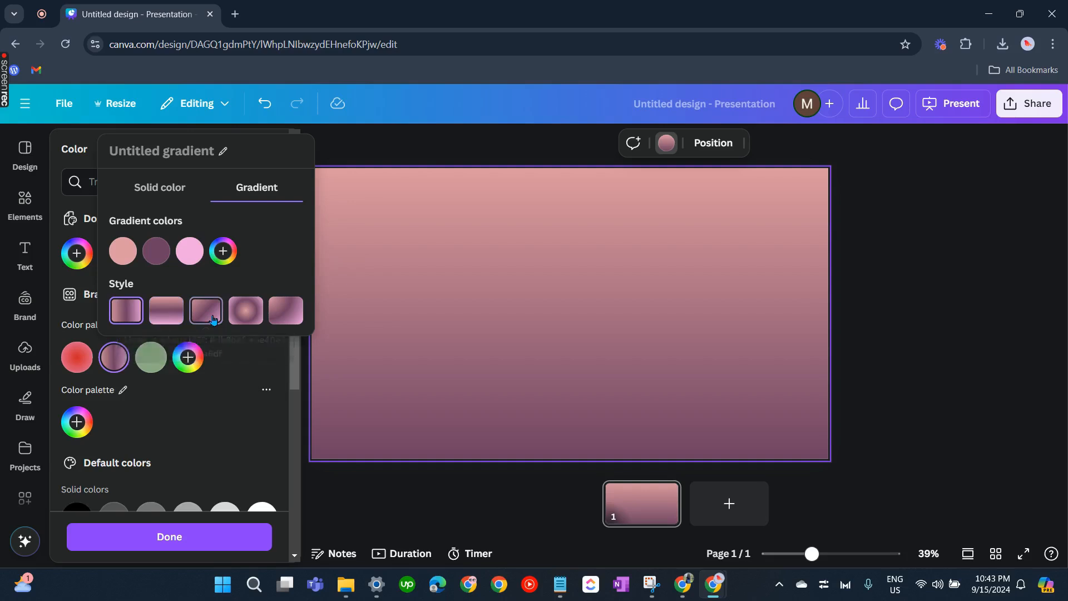
pyautogui.click(271, 311)
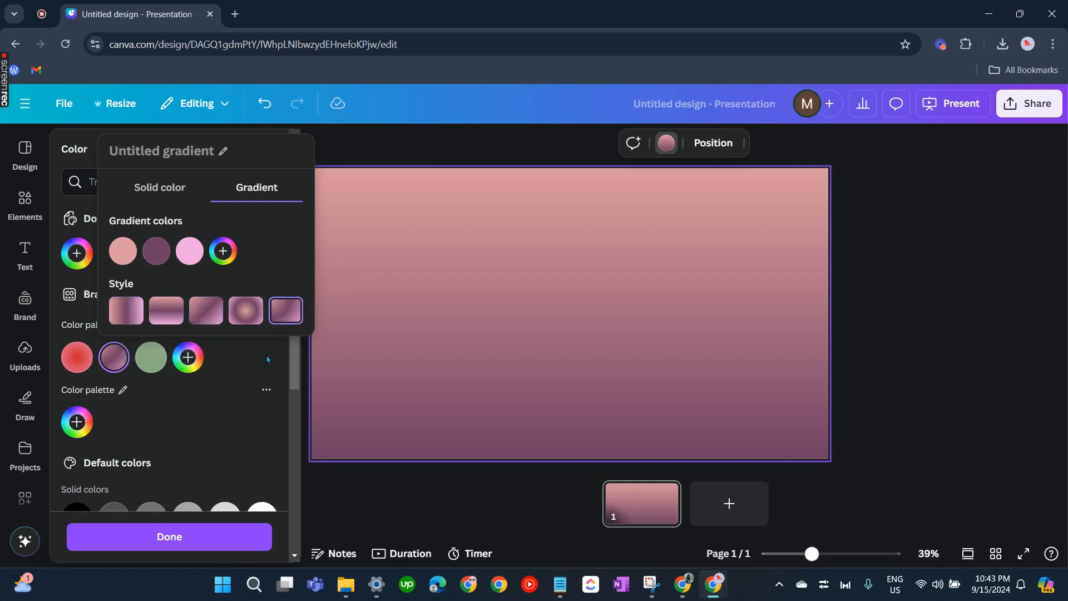
pyautogui.click(133, 321)
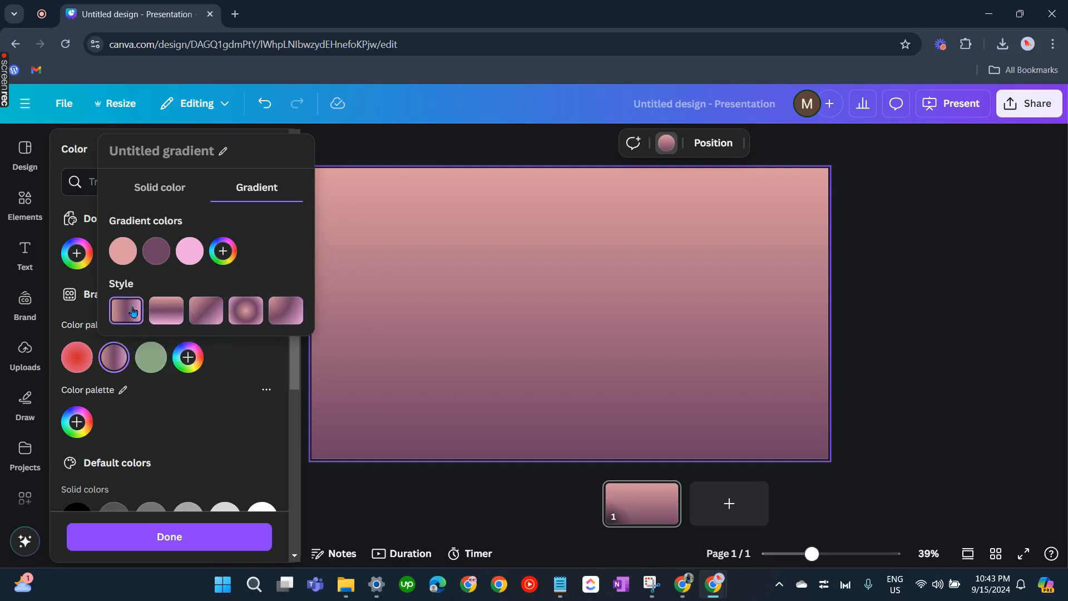
# Change the brand palette's gradient swatch into a solid #DB989F colour
pyautogui.click(121, 253)
pyautogui.click(163, 187)
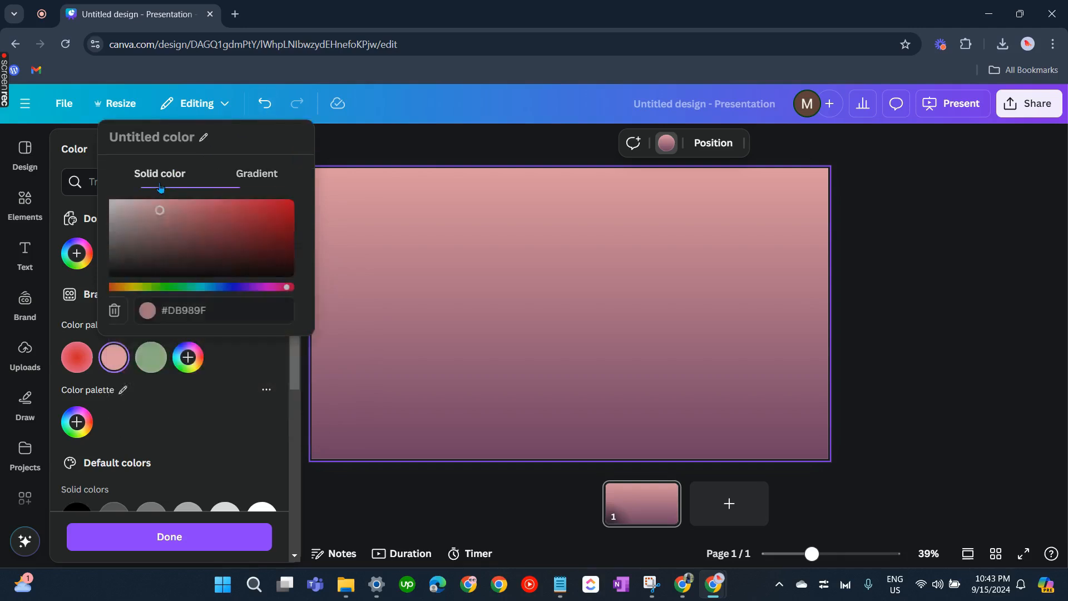
pyautogui.click(192, 310)
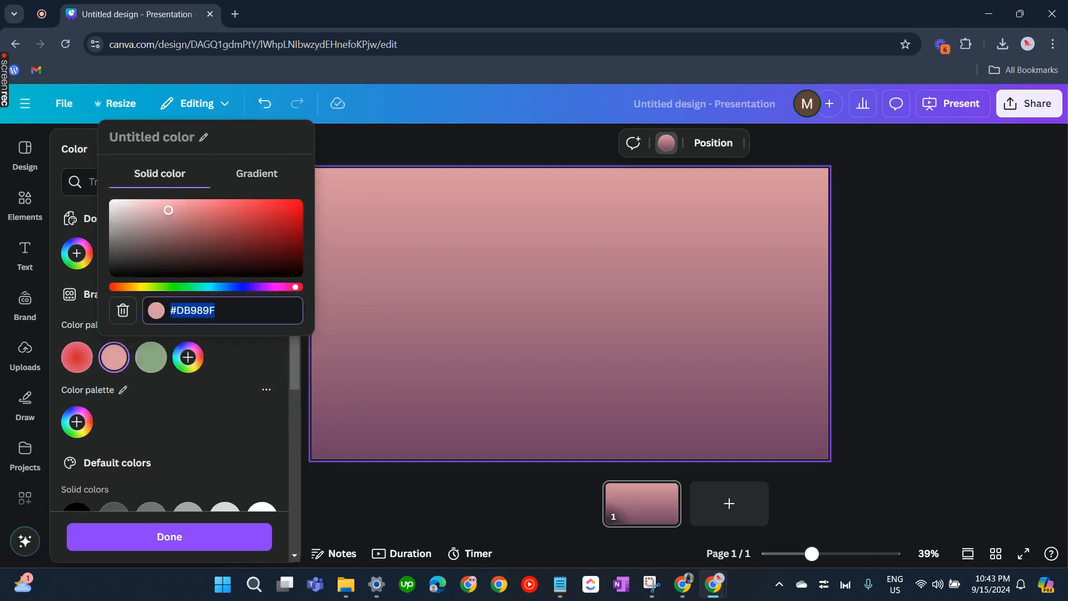
pyautogui.click(236, 417)
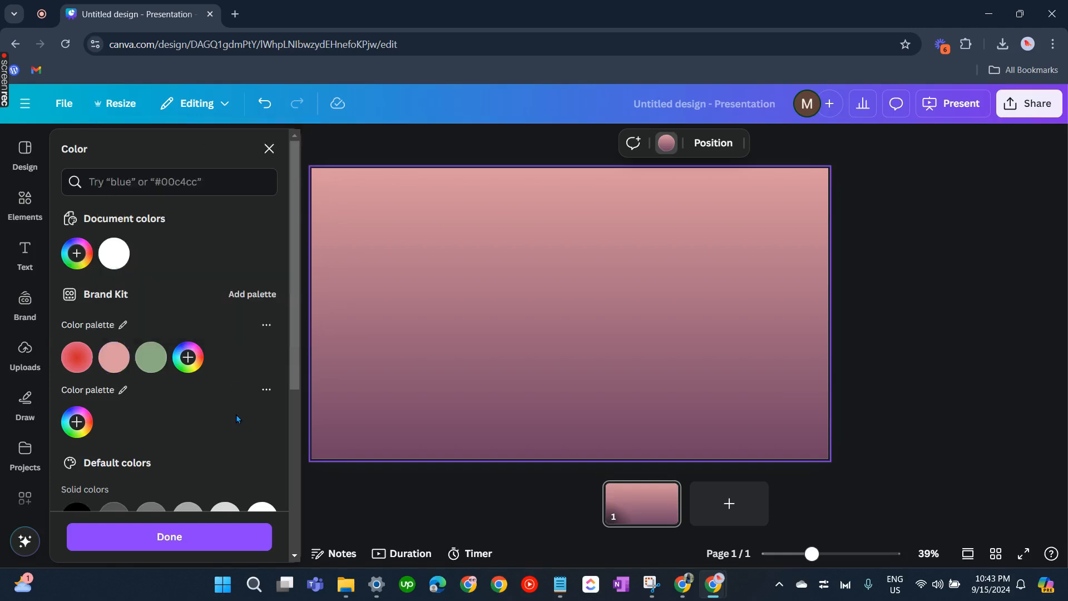
# Set the slide background to a solid dusty pink colour
pyautogui.click(77, 253)
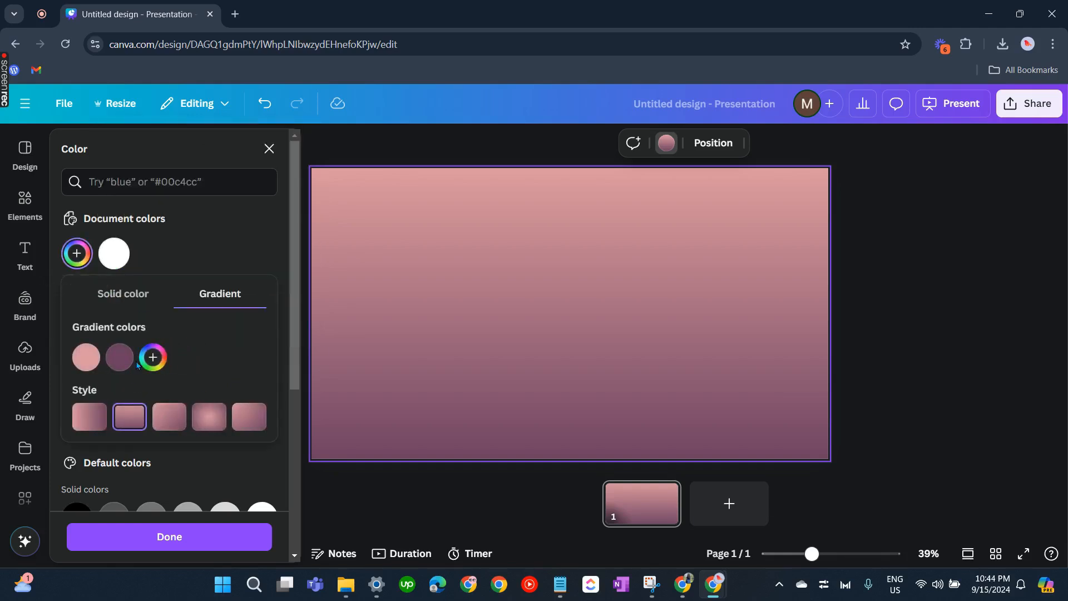
pyautogui.click(127, 294)
pyautogui.moveTo(130, 339); pyautogui.dragTo(127, 335)
pyautogui.click(659, 291)
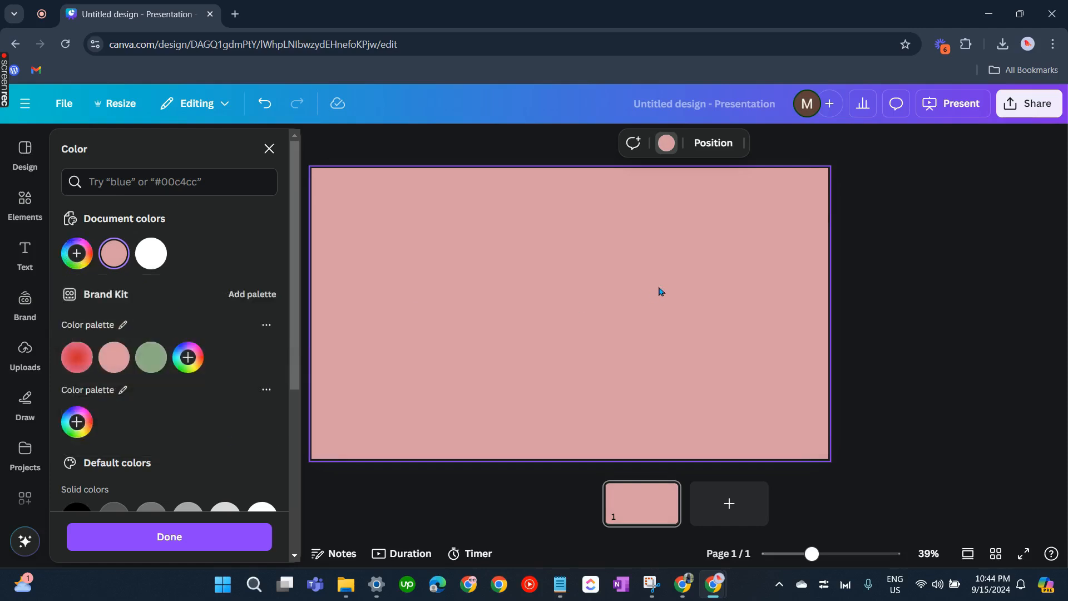
pyautogui.click(916, 282)
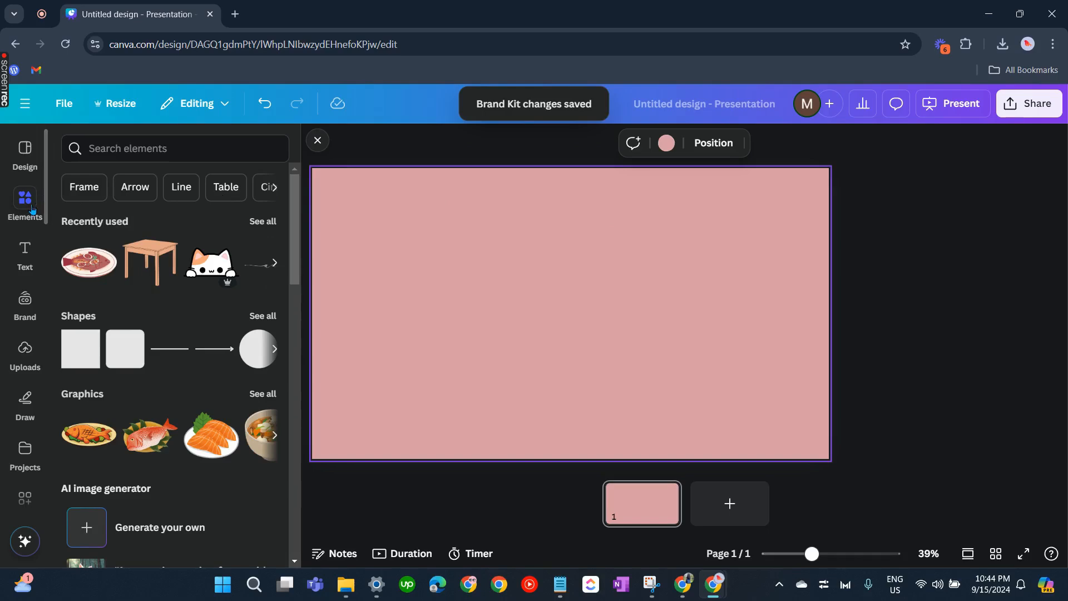
# Search the elements library for borders
pyautogui.click(31, 210)
pyautogui.scroll(-5, 205, 387)
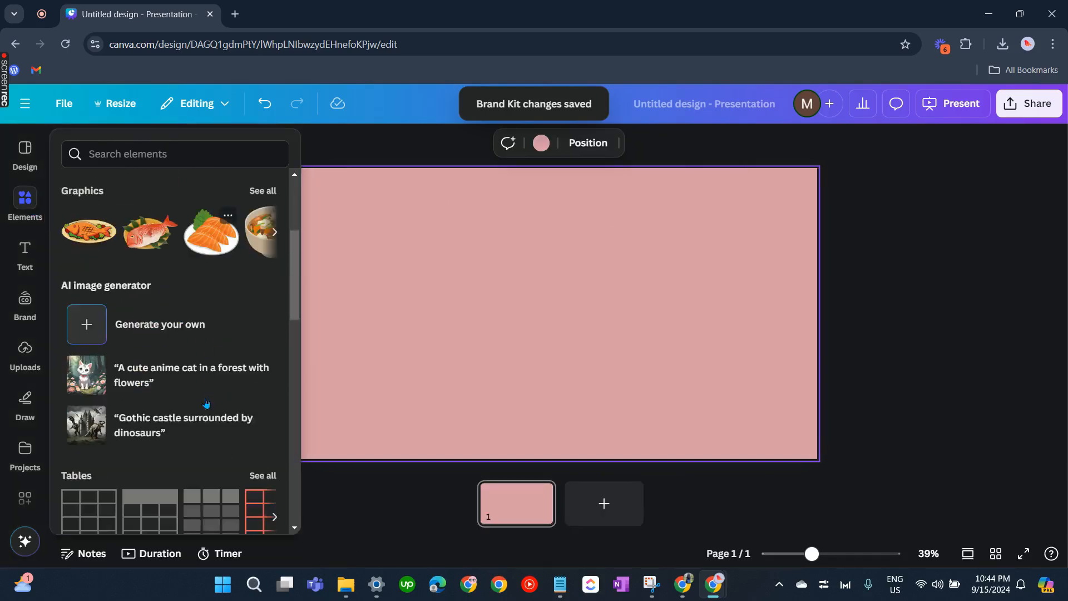
pyautogui.scroll(-3, 192, 331)
pyautogui.scroll(8, 146, 298)
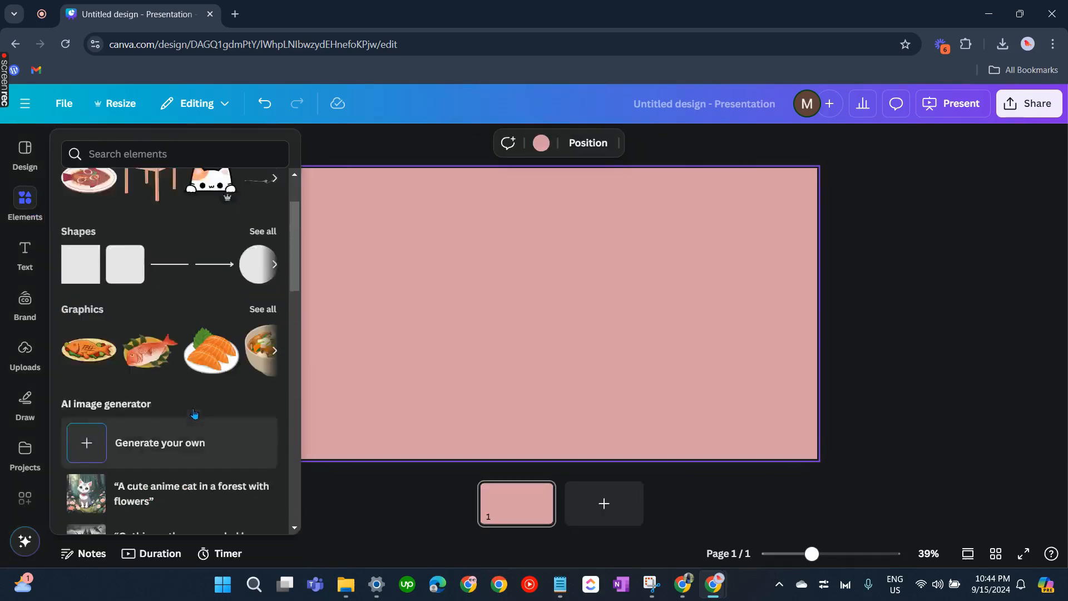
pyautogui.click(185, 150)
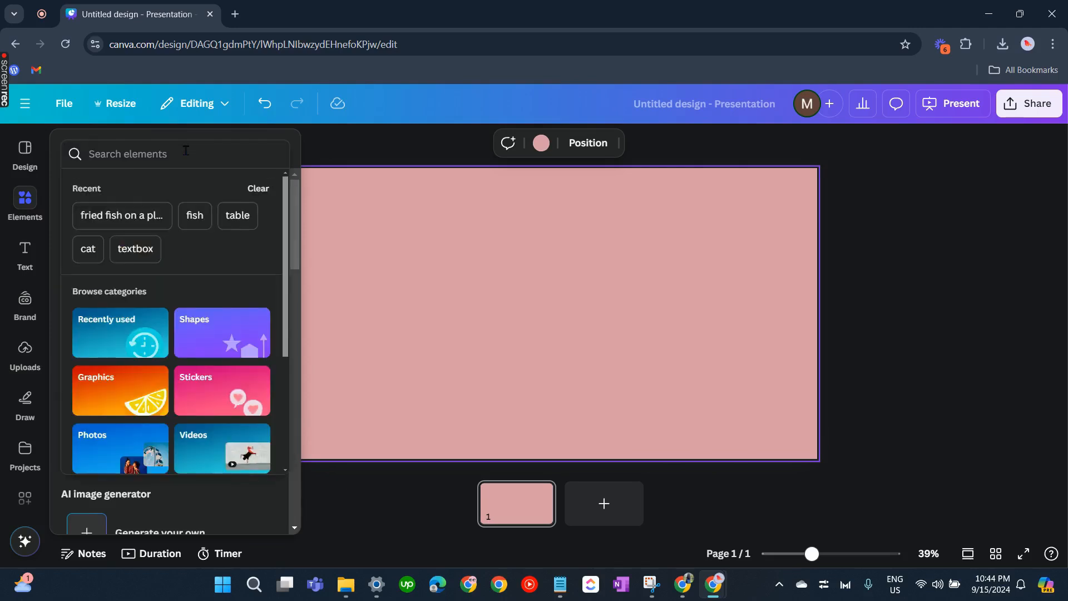
pyautogui.write('order')
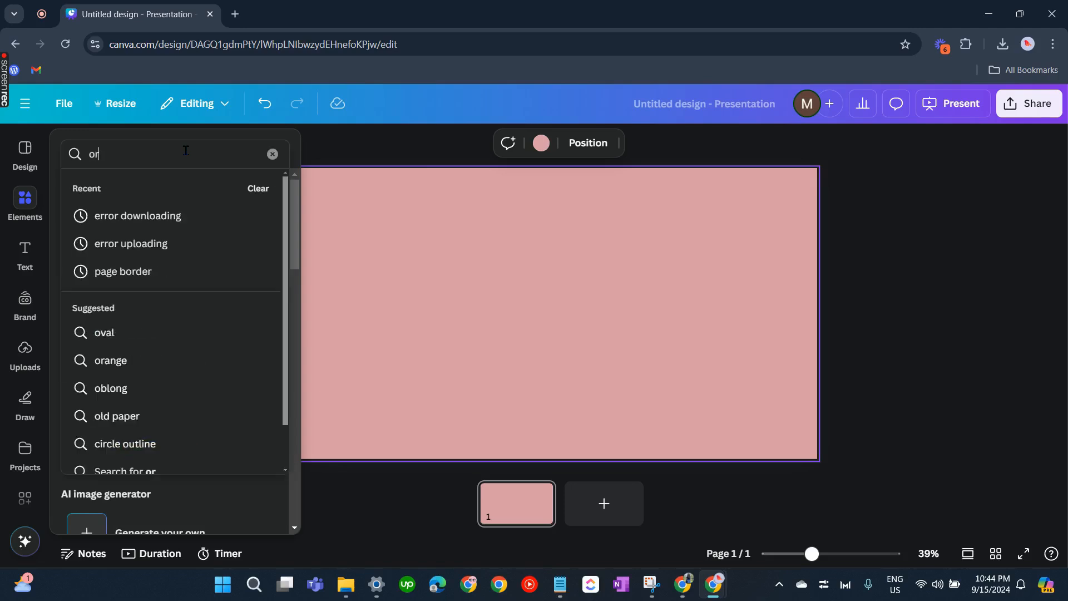
pyautogui.press('BackSpace')
pyautogui.press('BackSpace')
pyautogui.press('BackSpace')
pyautogui.write('borders')
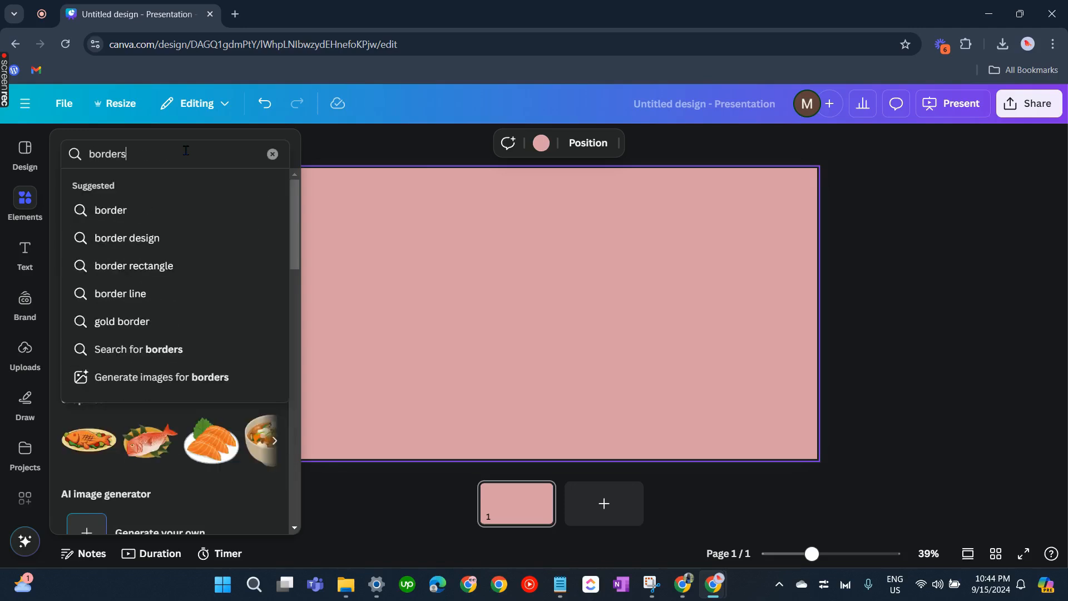
pyautogui.press('Return')
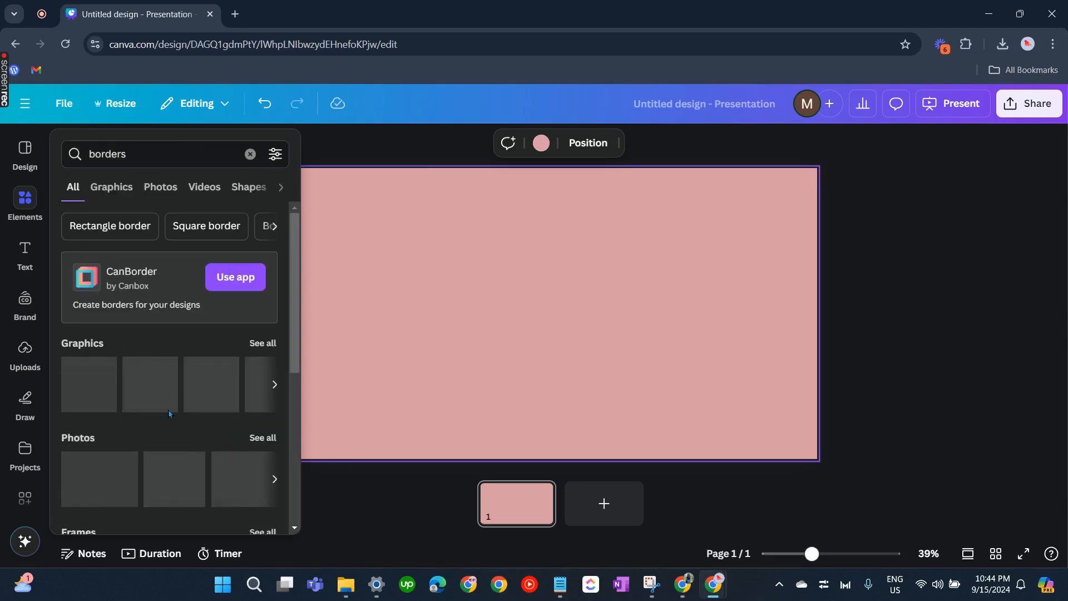
# Insert the pastel flower border graphic and move it toward the top centre of the slide
pyautogui.click(125, 196)
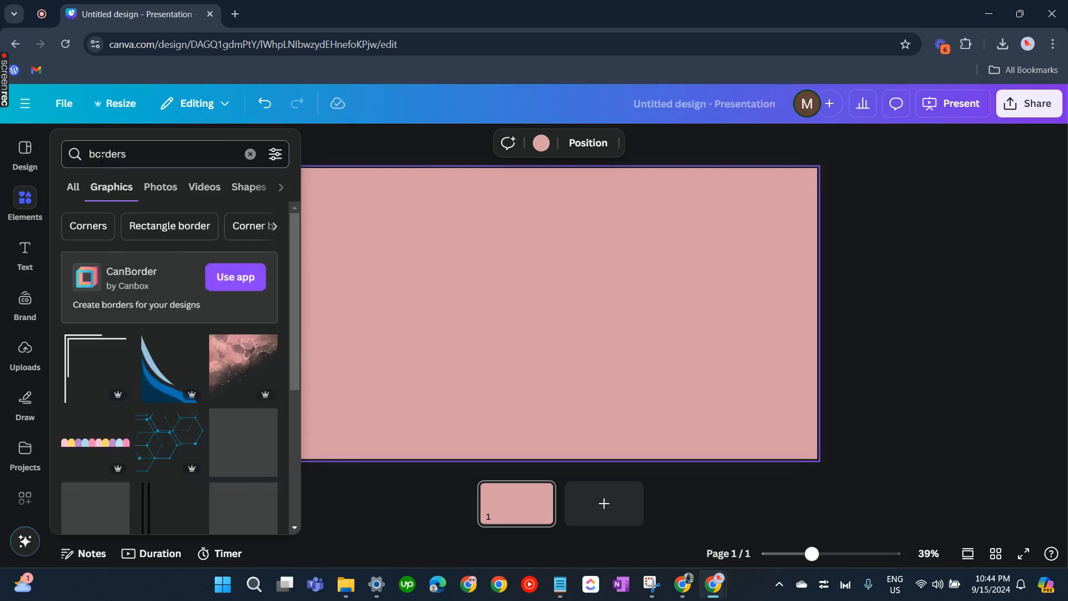
pyautogui.scroll(-3, 238, 448)
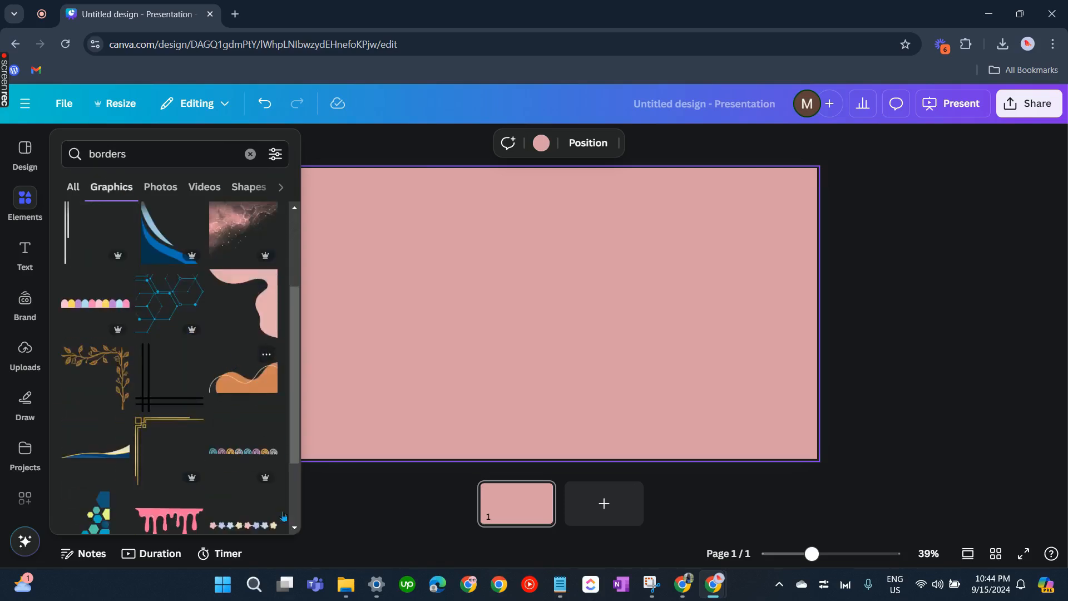
pyautogui.scroll(-3, 241, 391)
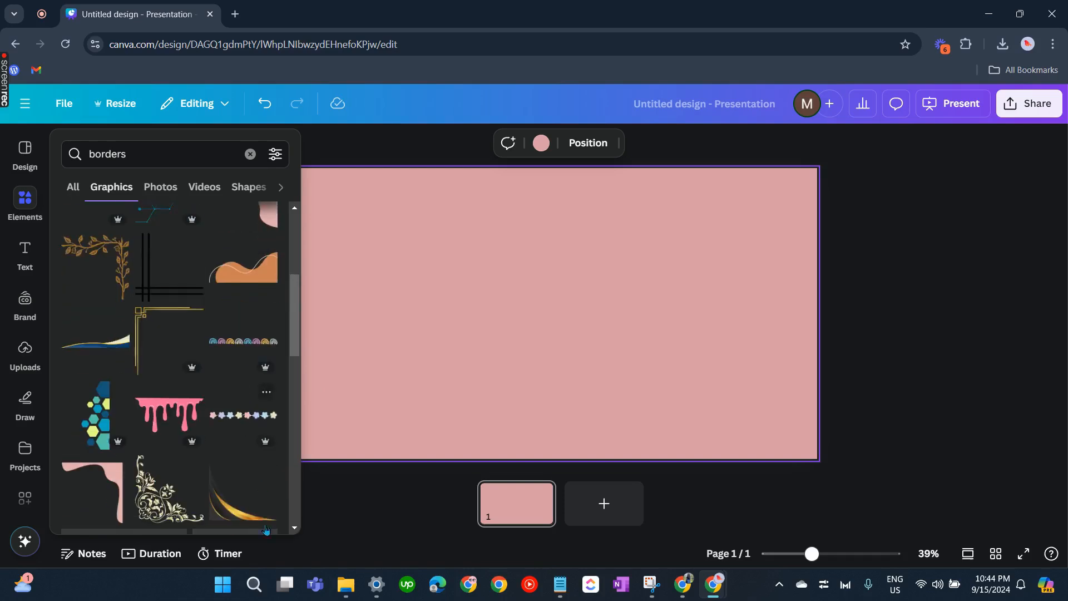
pyautogui.click(230, 335)
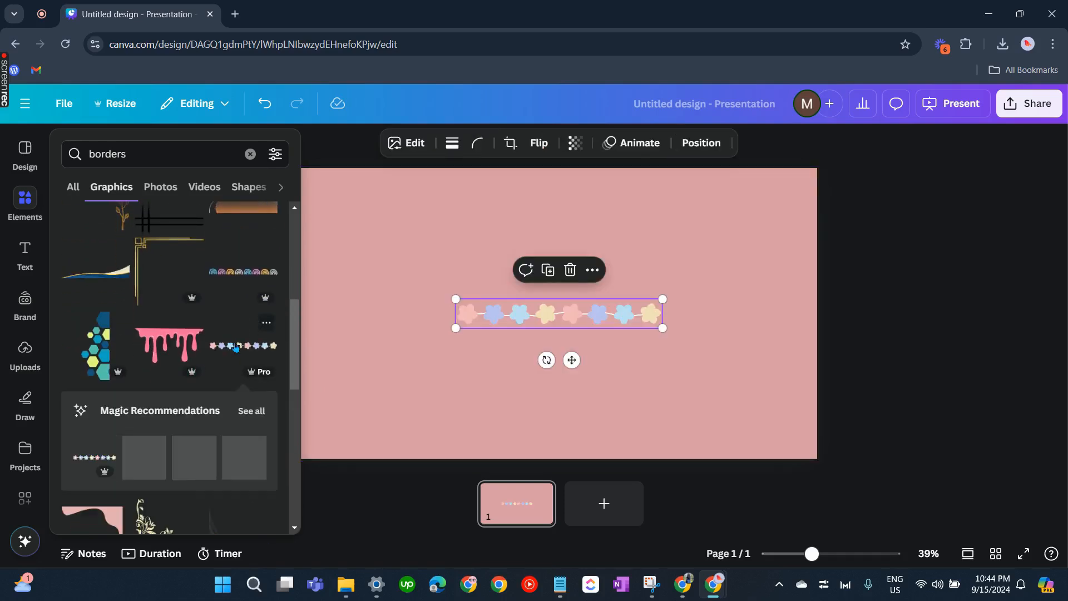
pyautogui.moveTo(614, 325); pyautogui.dragTo(661, 250)
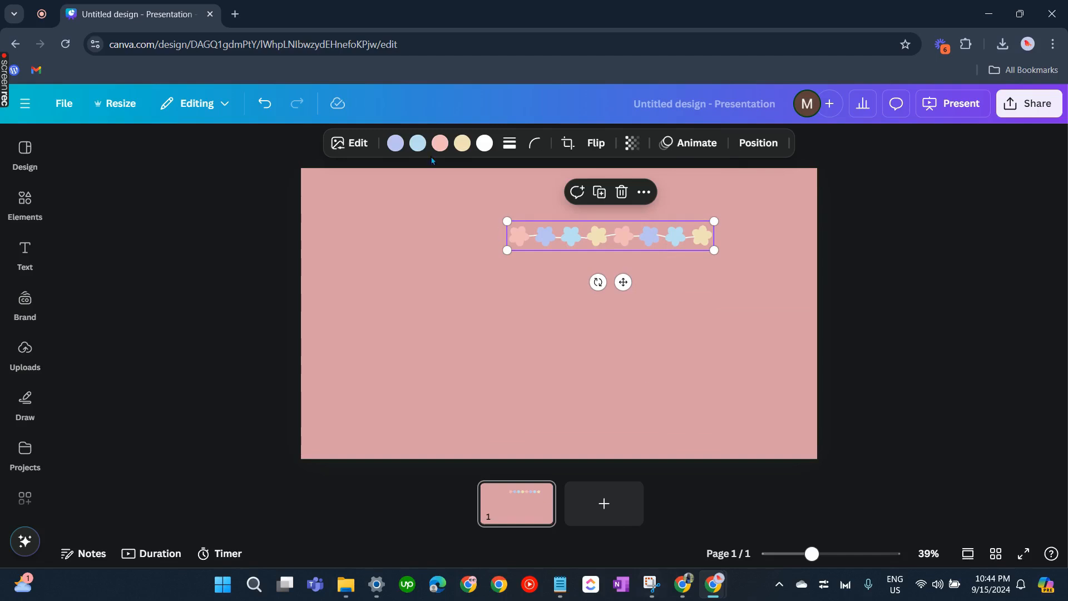
# Recolour the border's yellow flowers to the brand palette's green
pyautogui.click(472, 145)
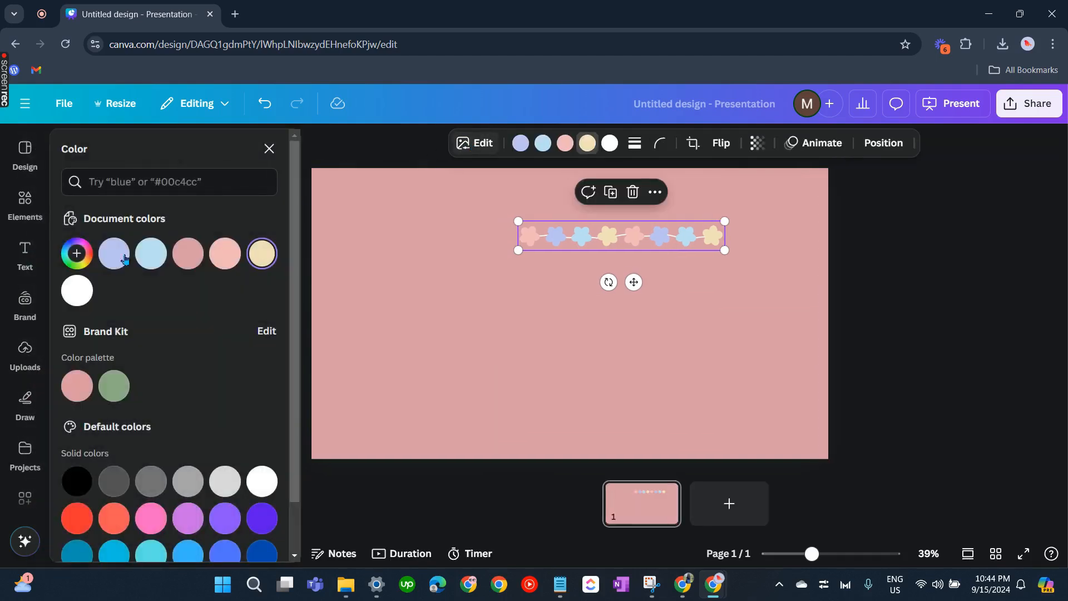
pyautogui.click(113, 387)
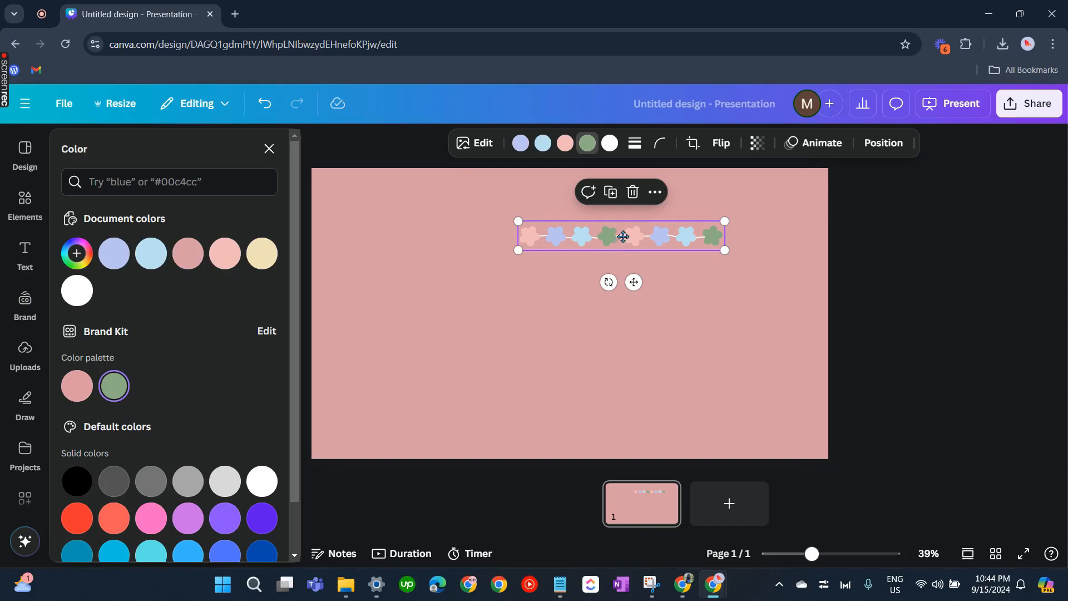
# Move the flower border to the slide's top-right corner and place a duplicate of it at the bottom-left corner
pyautogui.moveTo(620, 234); pyautogui.dragTo(771, 193)
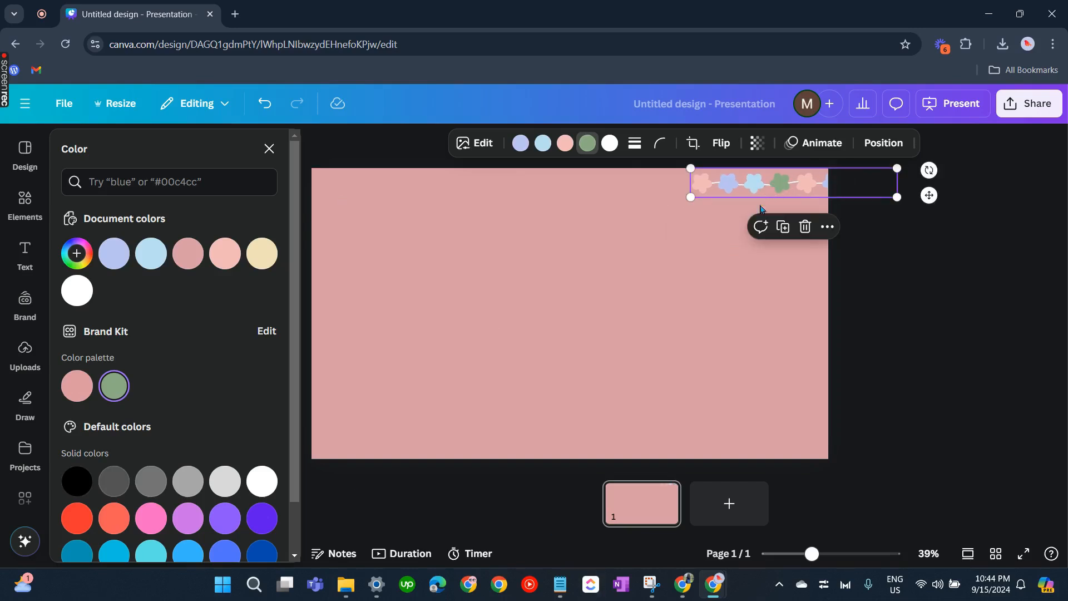
pyautogui.click(784, 226)
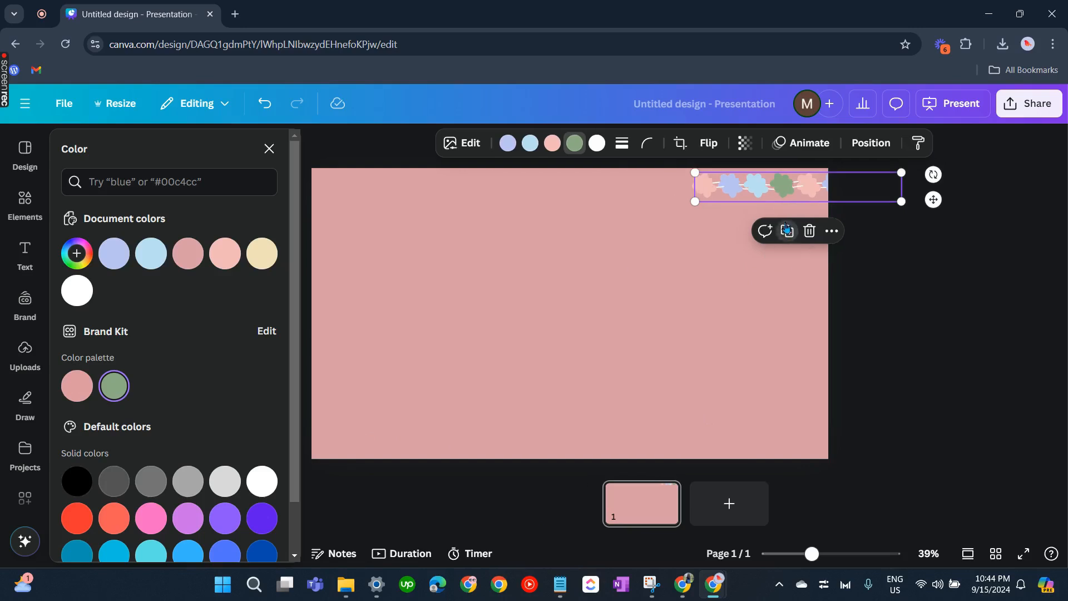
pyautogui.moveTo(780, 191); pyautogui.dragTo(412, 444)
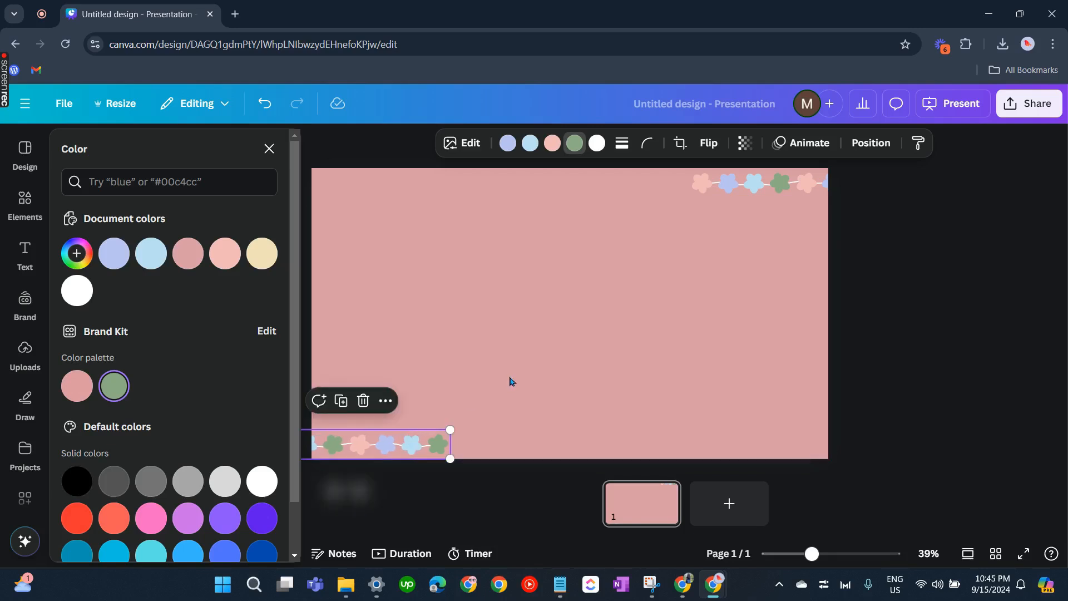
pyautogui.click(509, 381)
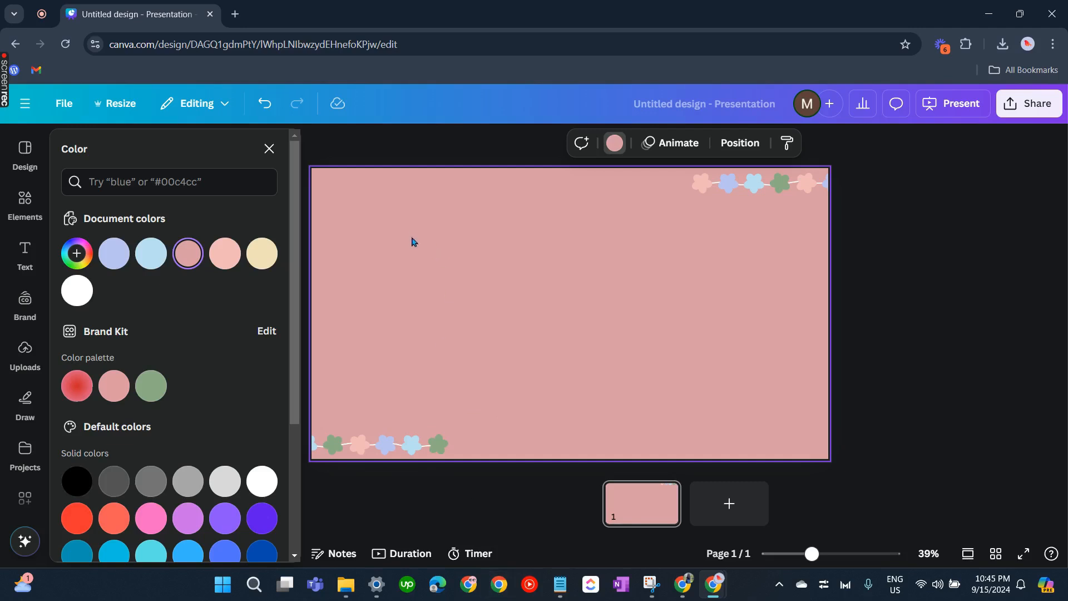
# Insert the pink ribbon bow corner graphic from the borders results and move it to the slide's bottom-right corner
pyautogui.scroll(-3, 178, 361)
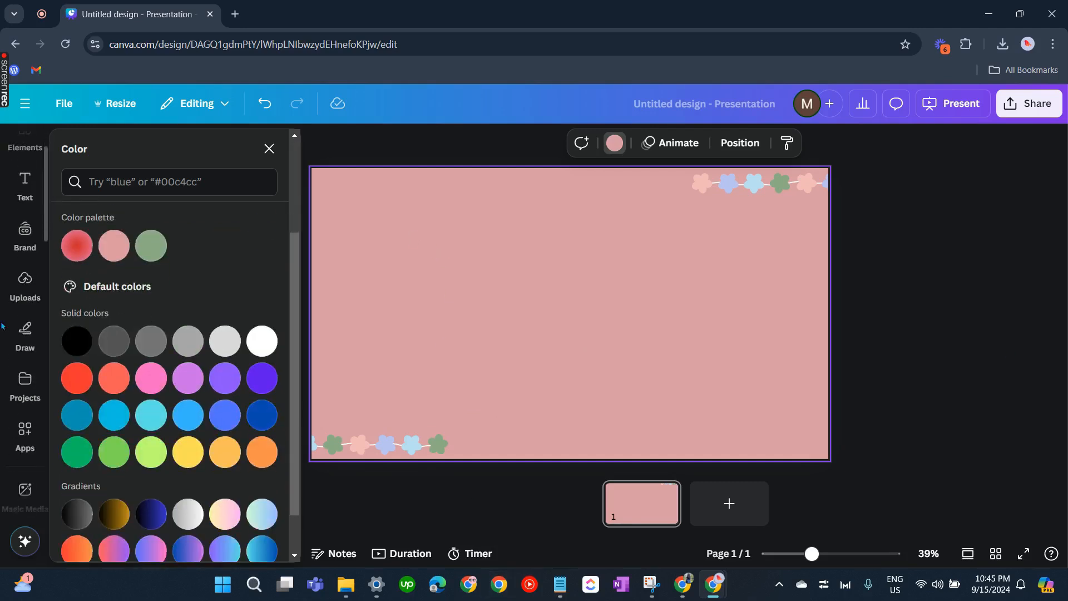
pyautogui.click(33, 216)
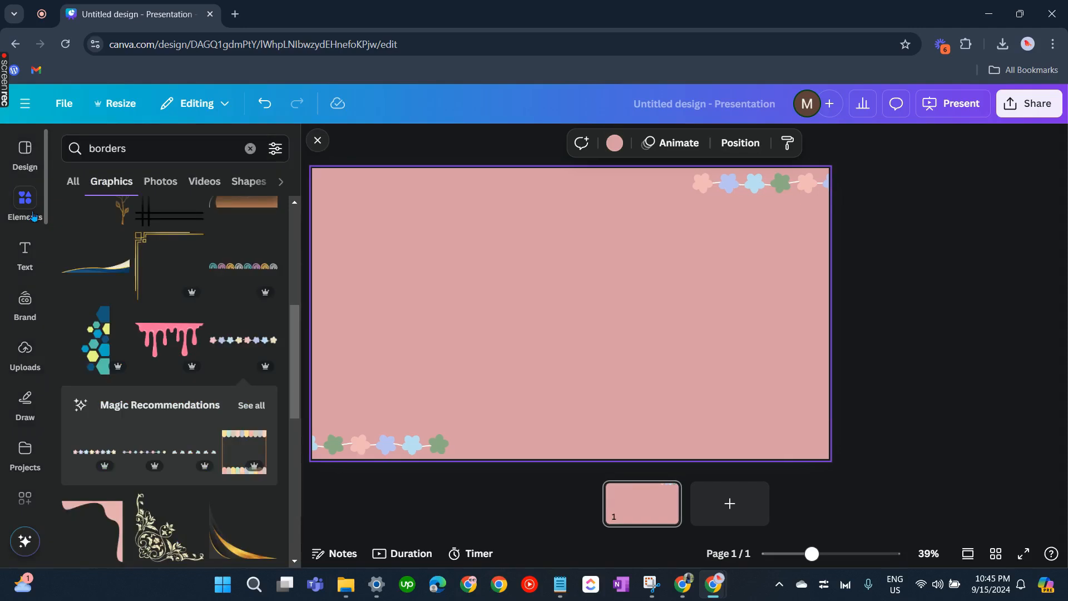
pyautogui.scroll(-3, 241, 376)
pyautogui.scroll(1, 240, 376)
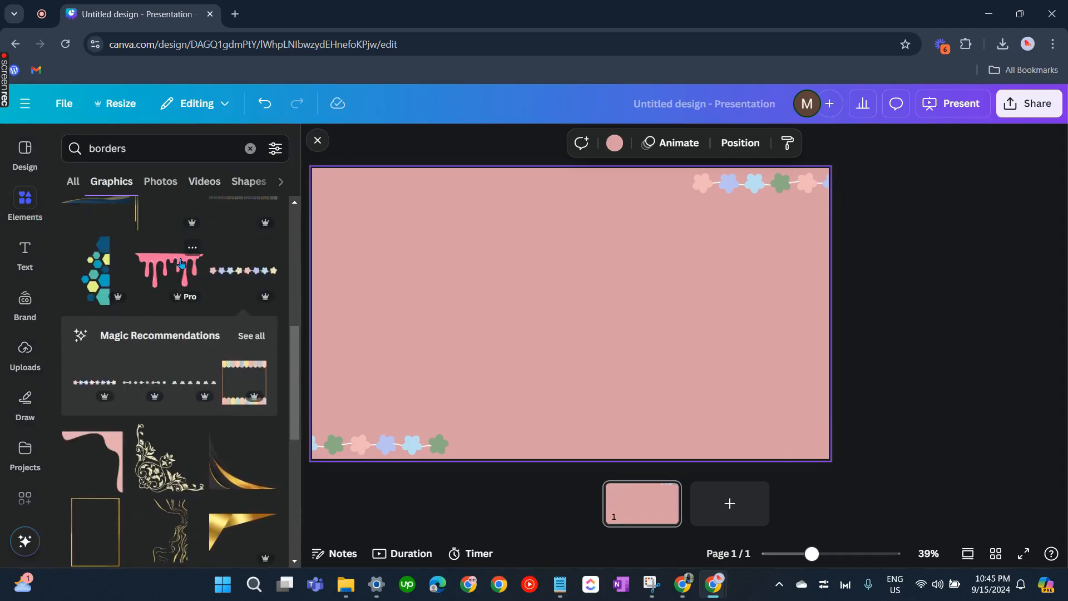
pyautogui.scroll(-2, 222, 448)
pyautogui.scroll(6, 222, 448)
pyautogui.scroll(-5, 223, 448)
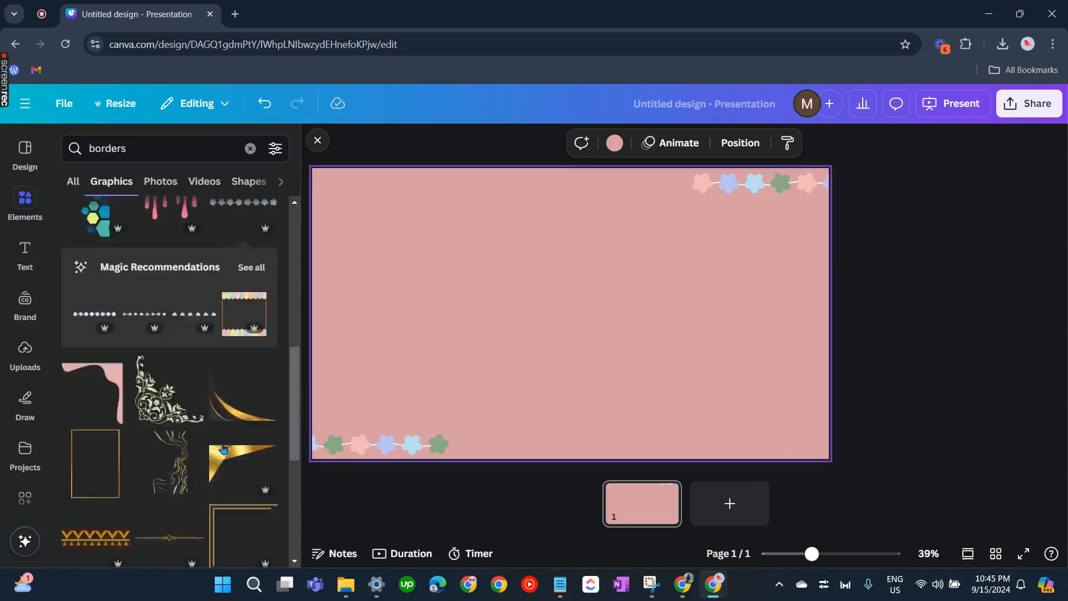
pyautogui.scroll(-10, 223, 448)
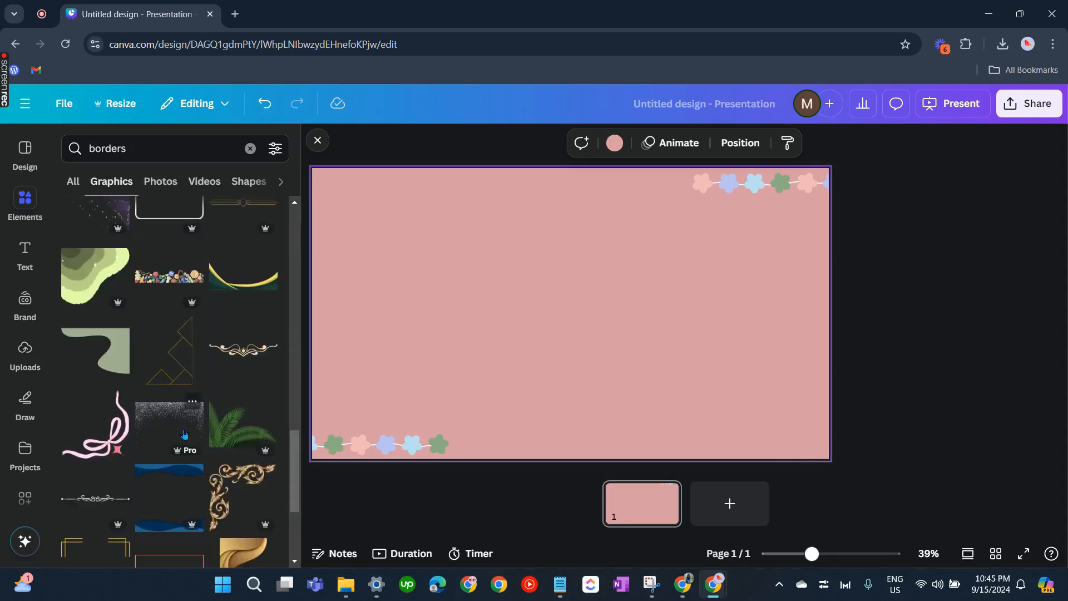
pyautogui.scroll(-3, 186, 433)
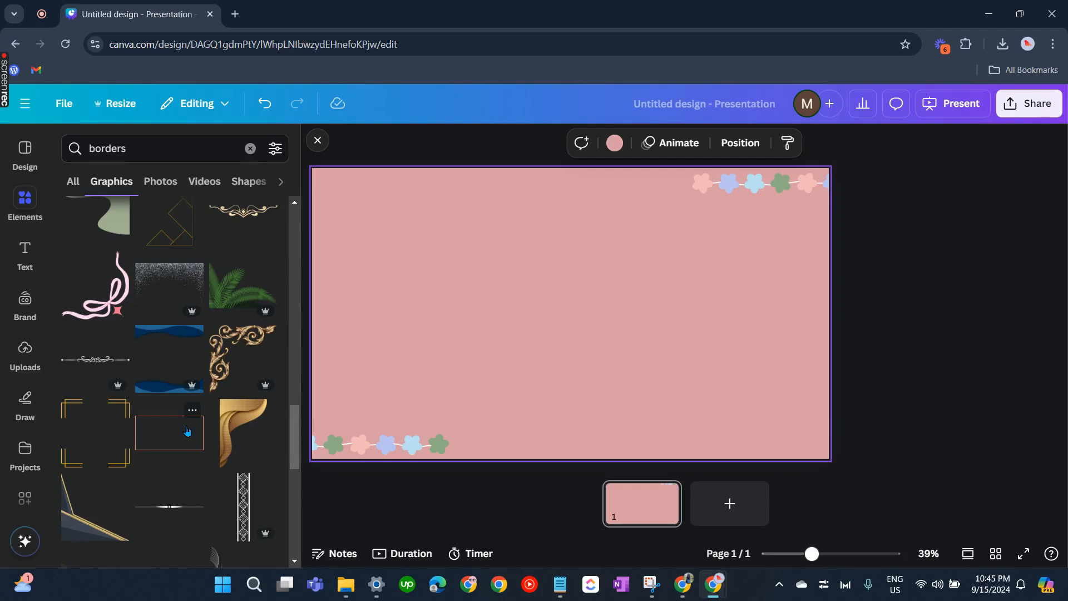
pyautogui.scroll(-1, 186, 431)
pyautogui.scroll(-1, 187, 430)
pyautogui.scroll(3, 102, 374)
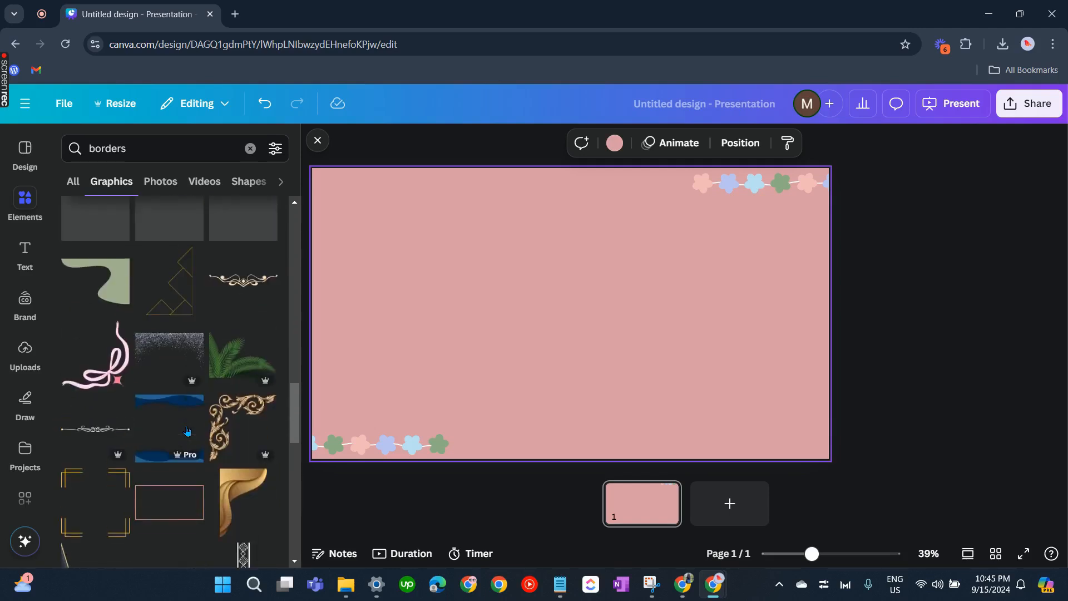
pyautogui.click(102, 375)
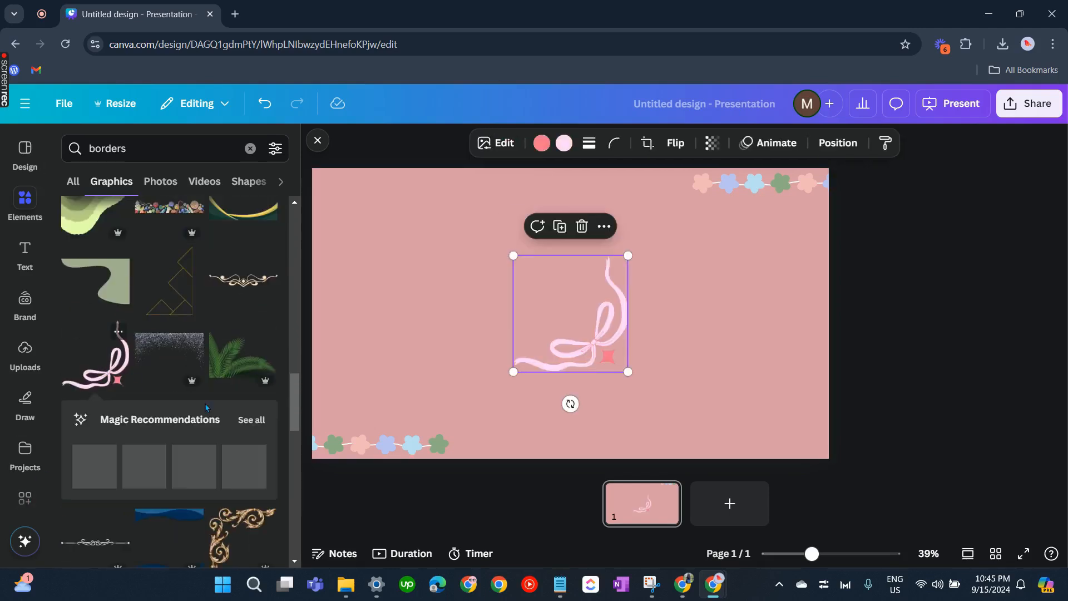
pyautogui.moveTo(604, 348); pyautogui.dragTo(804, 431)
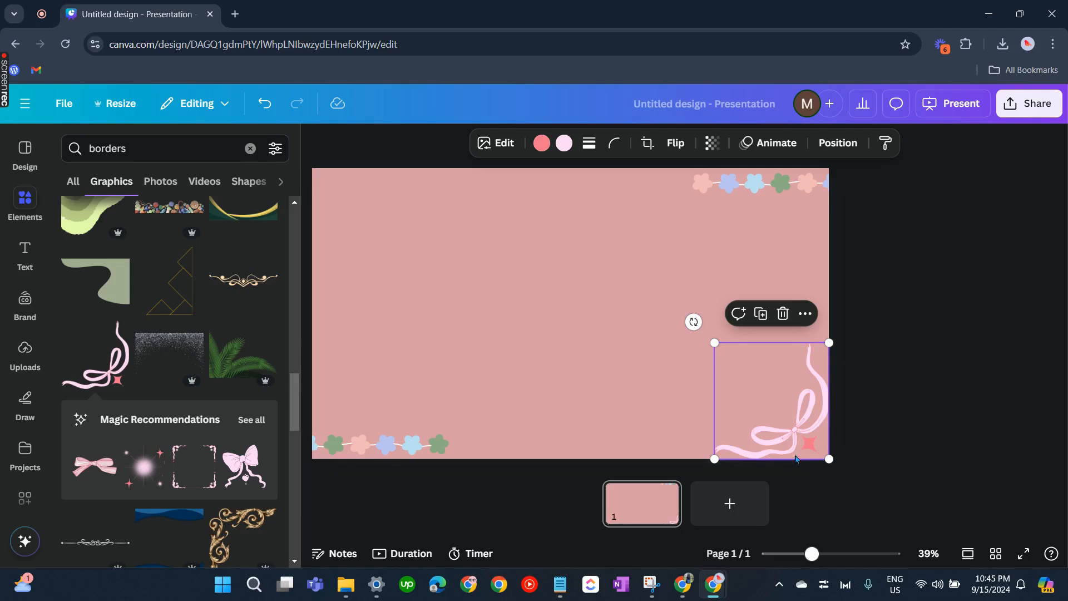
# Apply the Polar filter to the ribbon bow graphic
pyautogui.click(500, 150)
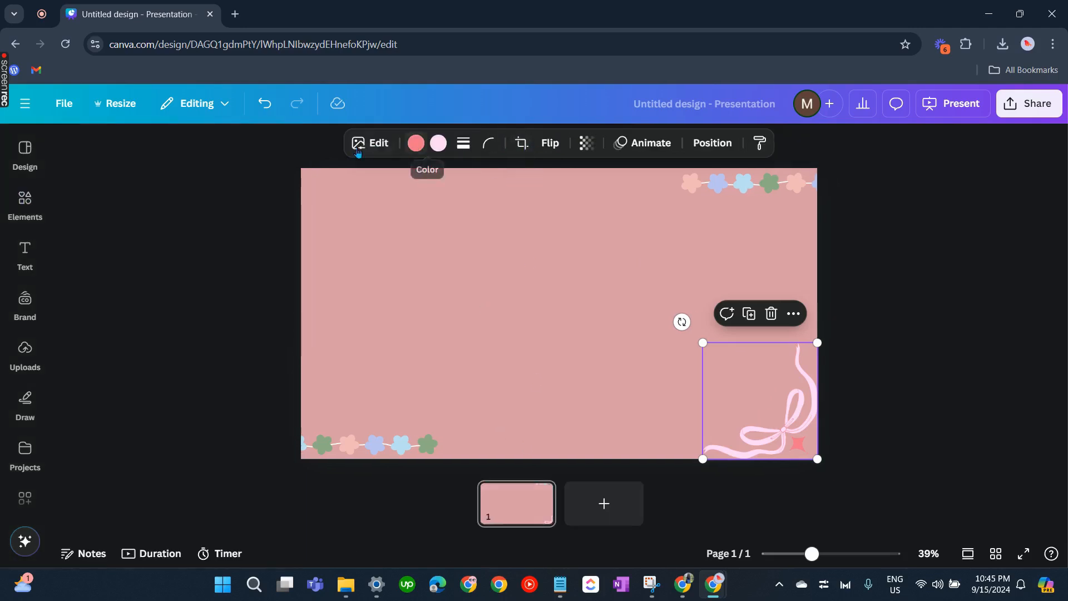
pyautogui.click(370, 144)
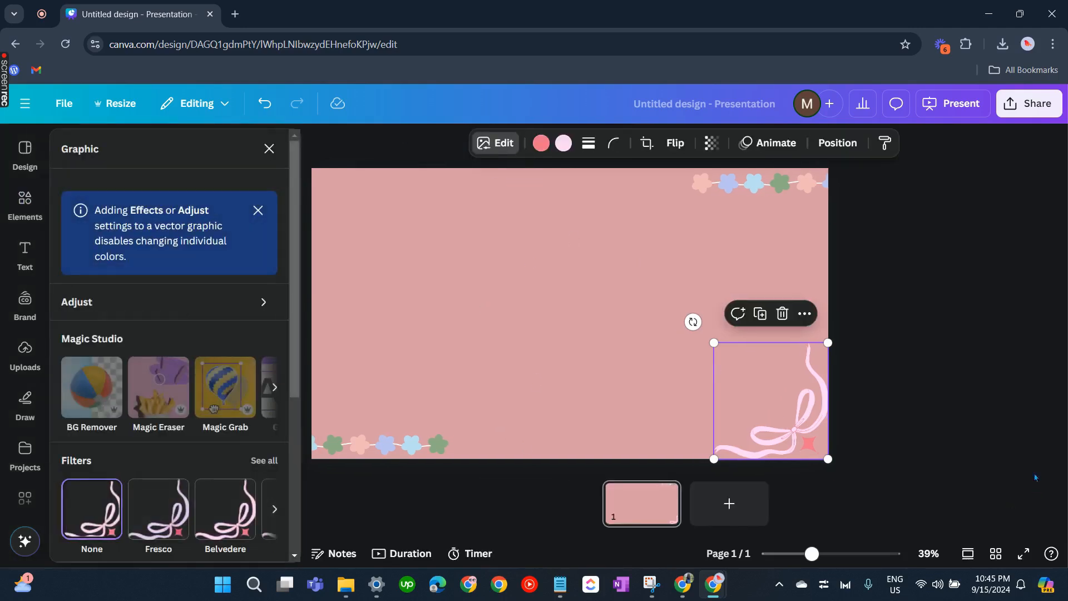
pyautogui.scroll(-5, 226, 448)
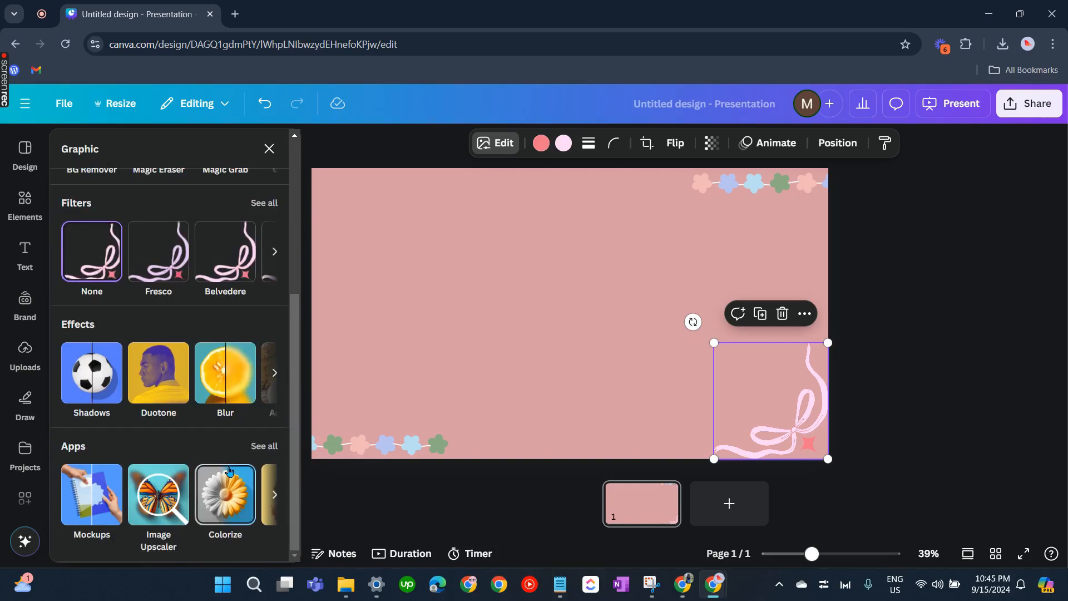
pyautogui.click(274, 252)
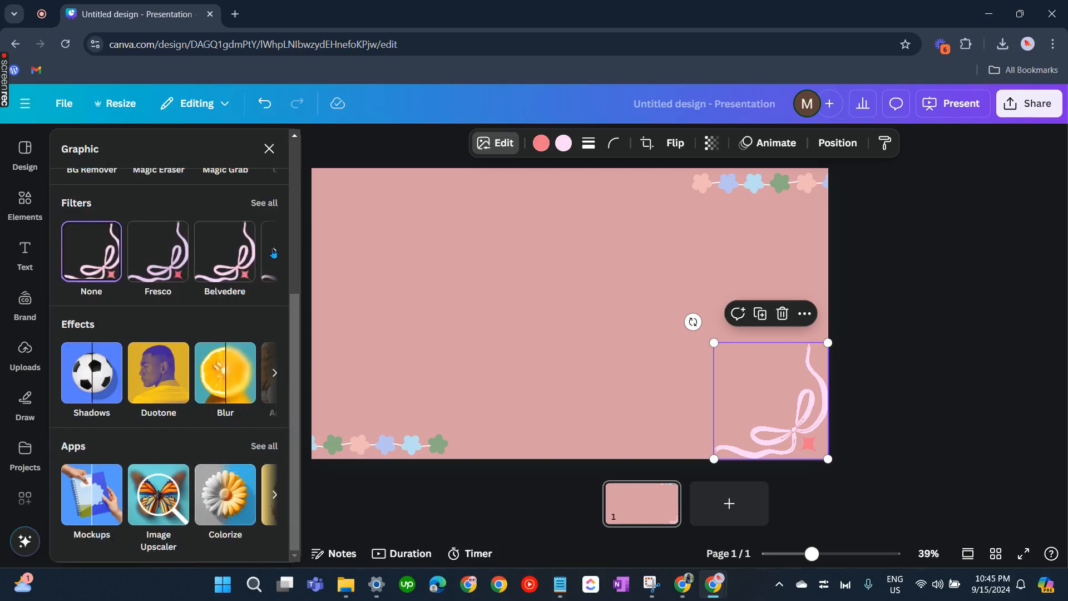
pyautogui.click(273, 252)
pyautogui.click(274, 252)
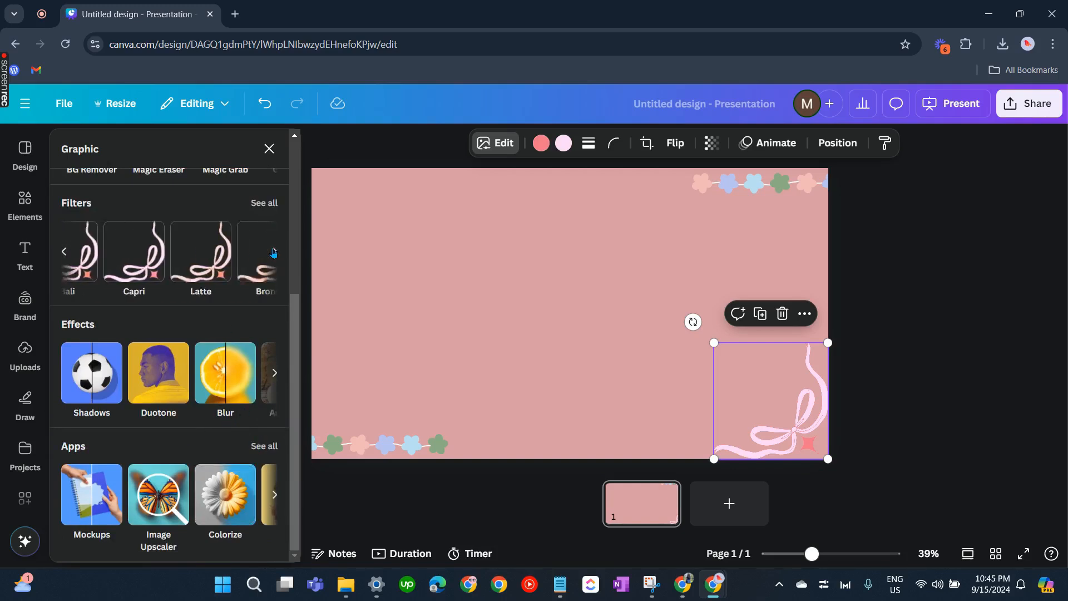
pyautogui.click(66, 253)
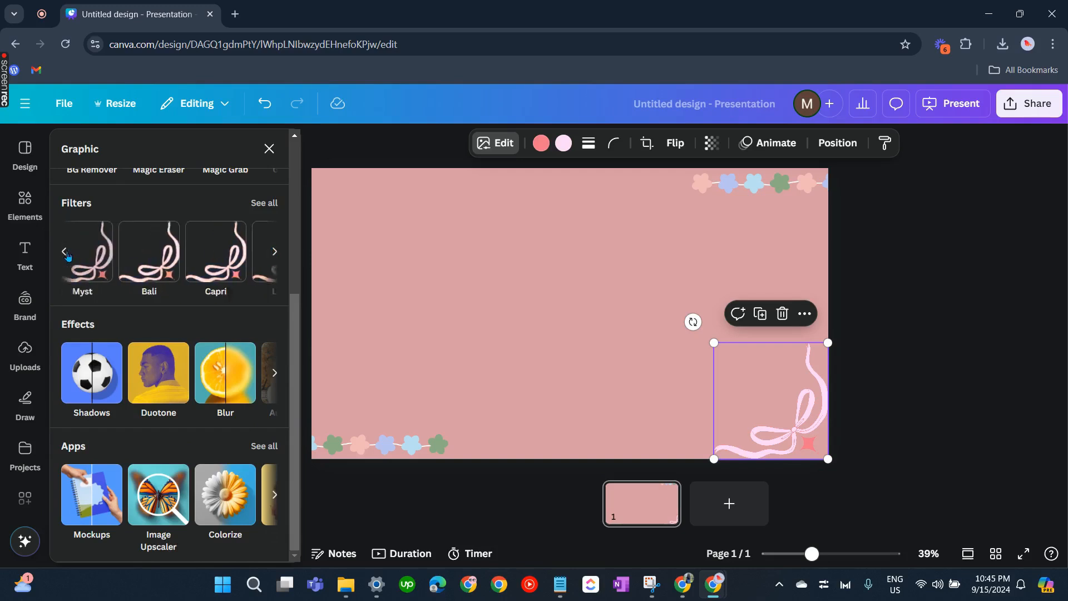
pyautogui.click(275, 253)
pyautogui.click(275, 253)
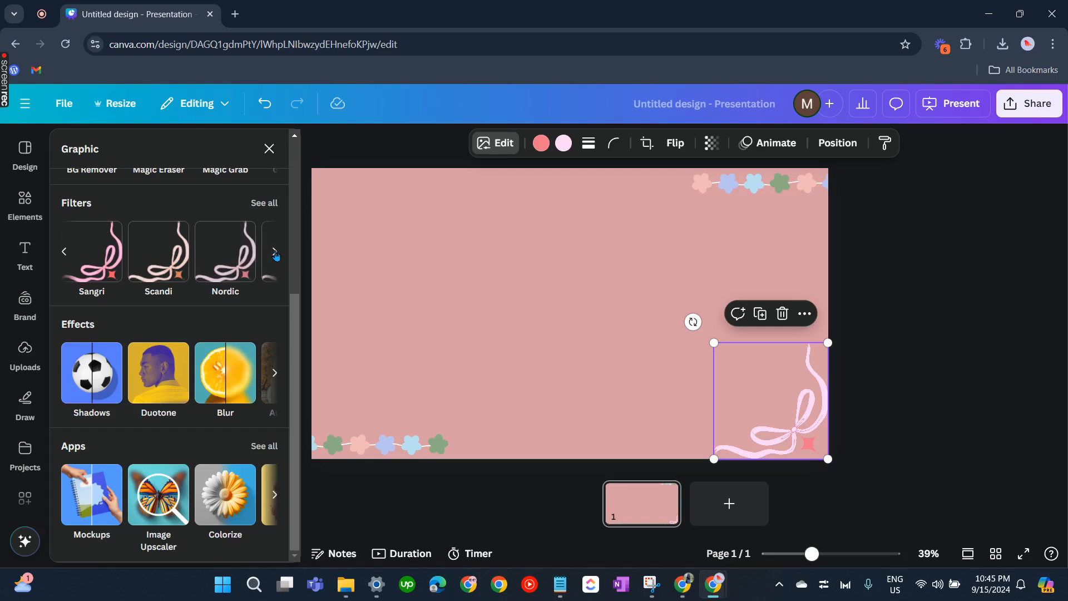
pyautogui.click(275, 253)
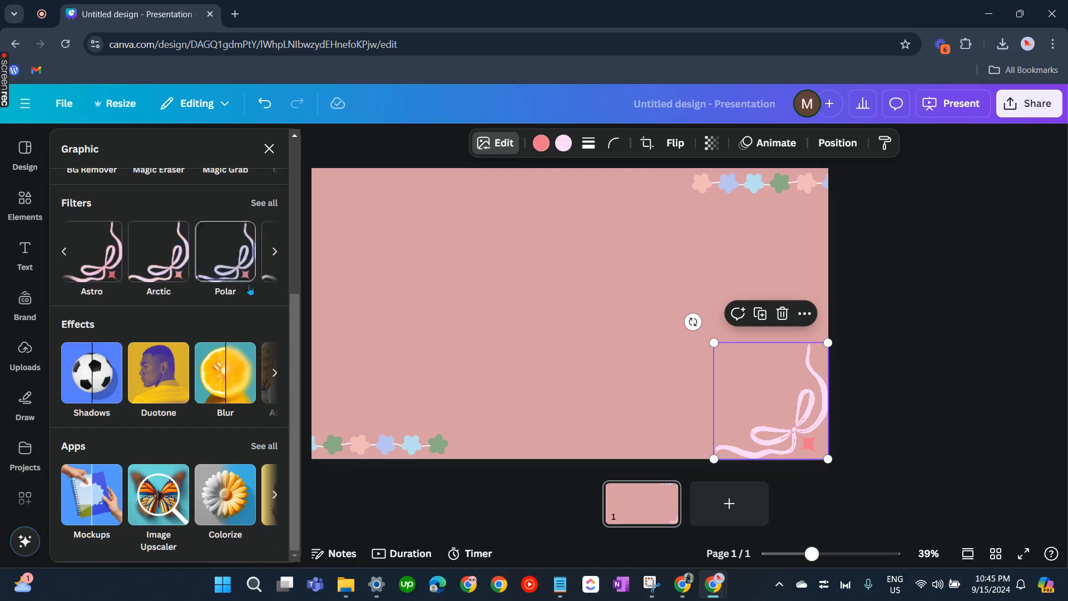
pyautogui.click(219, 254)
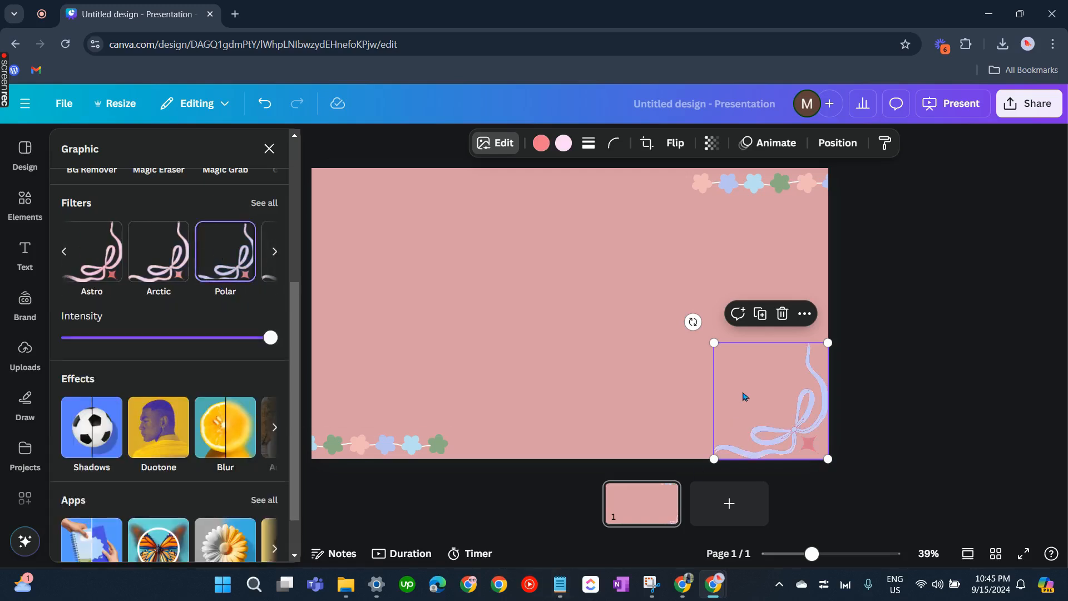
# Enlarge the ribbon bow graphic and reposition it snugly in the bottom-right corner
pyautogui.click(734, 431)
pyautogui.moveTo(714, 459); pyautogui.dragTo(632, 451)
pyautogui.moveTo(775, 410); pyautogui.dragTo(776, 378)
pyautogui.click(991, 445)
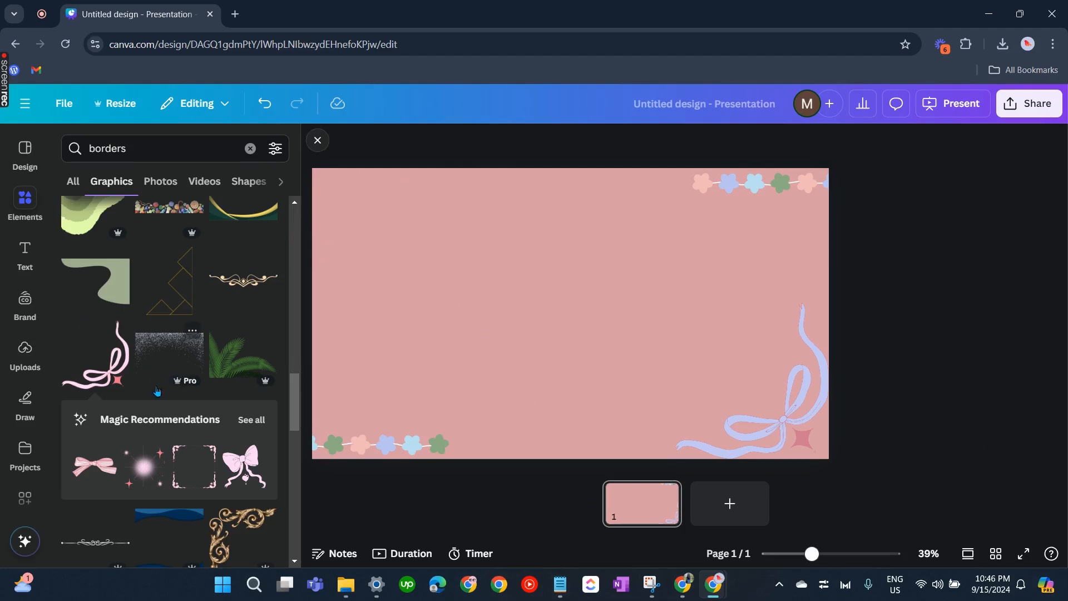
# Insert the pink floral corner border, enlarge it and place it in the slide's top-left corner
pyautogui.scroll(-3, 157, 391)
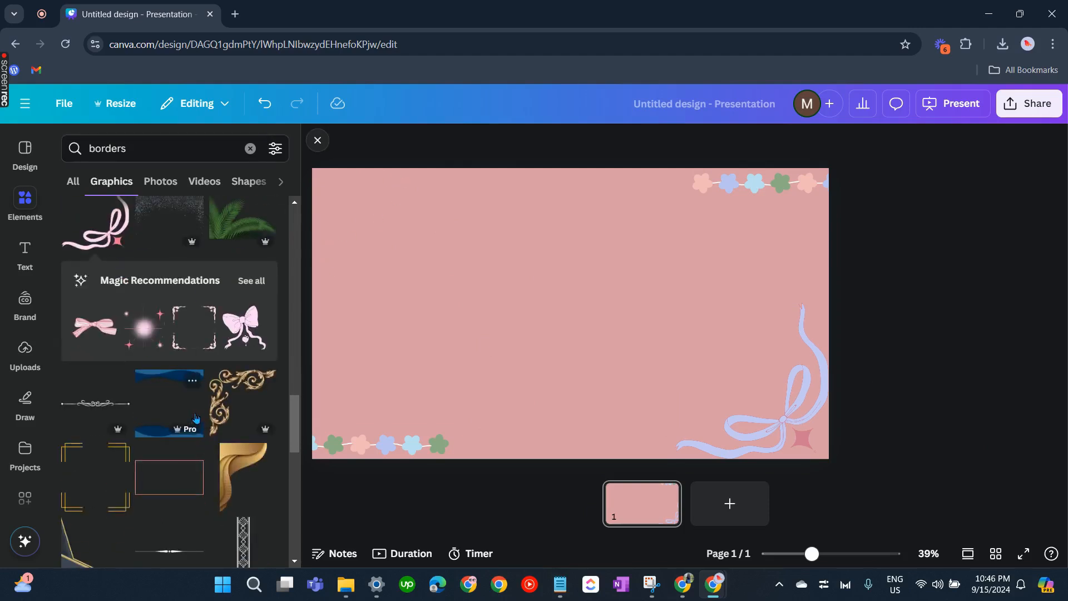
pyautogui.scroll(6, 224, 392)
pyautogui.scroll(-11, 257, 481)
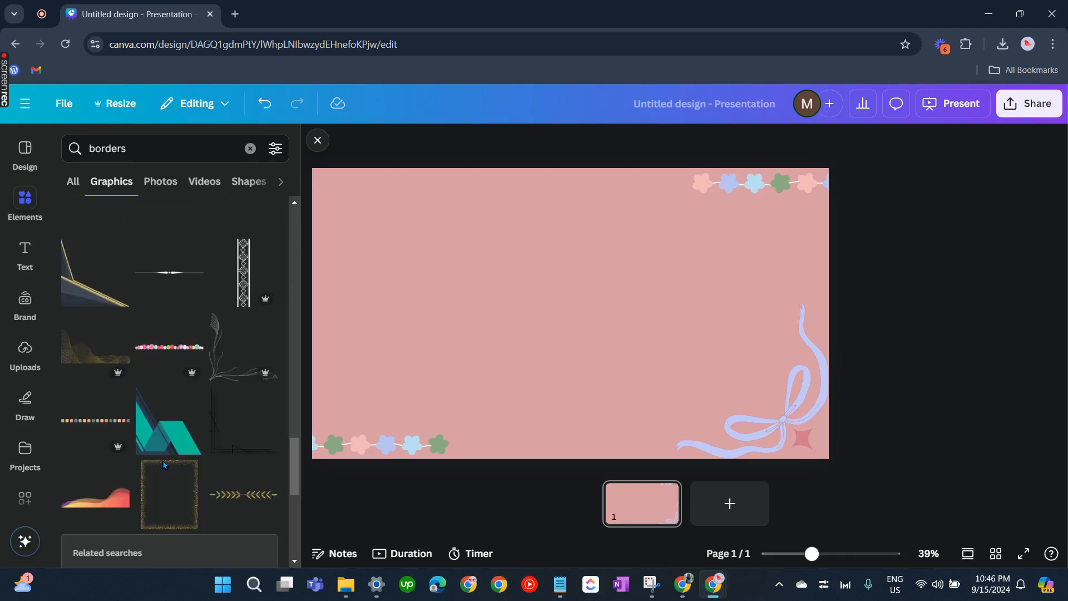
pyautogui.scroll(-6, 178, 442)
pyautogui.scroll(-4, 178, 443)
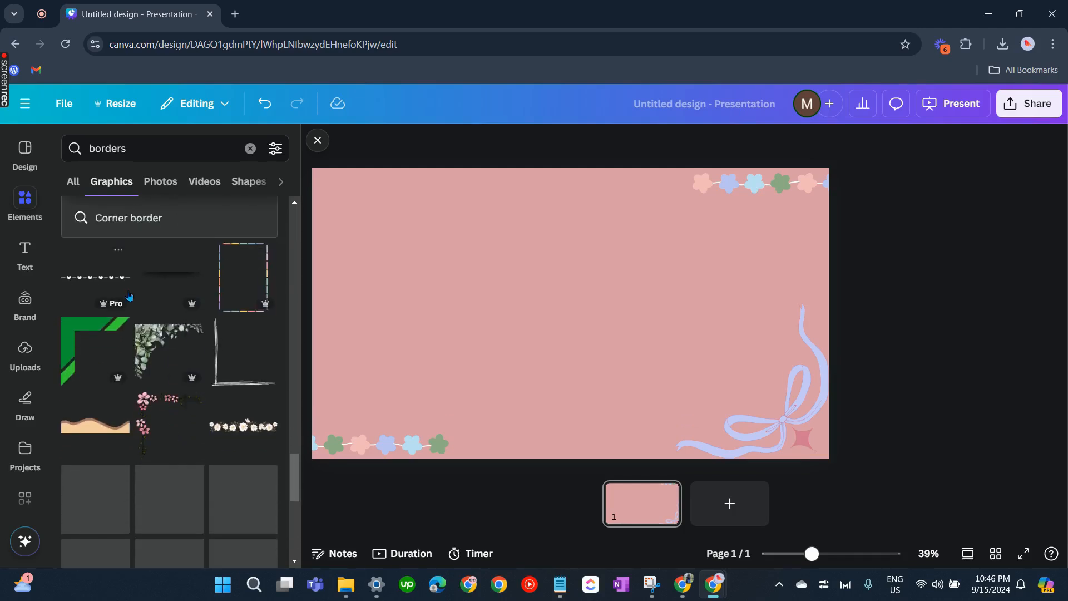
pyautogui.click(157, 303)
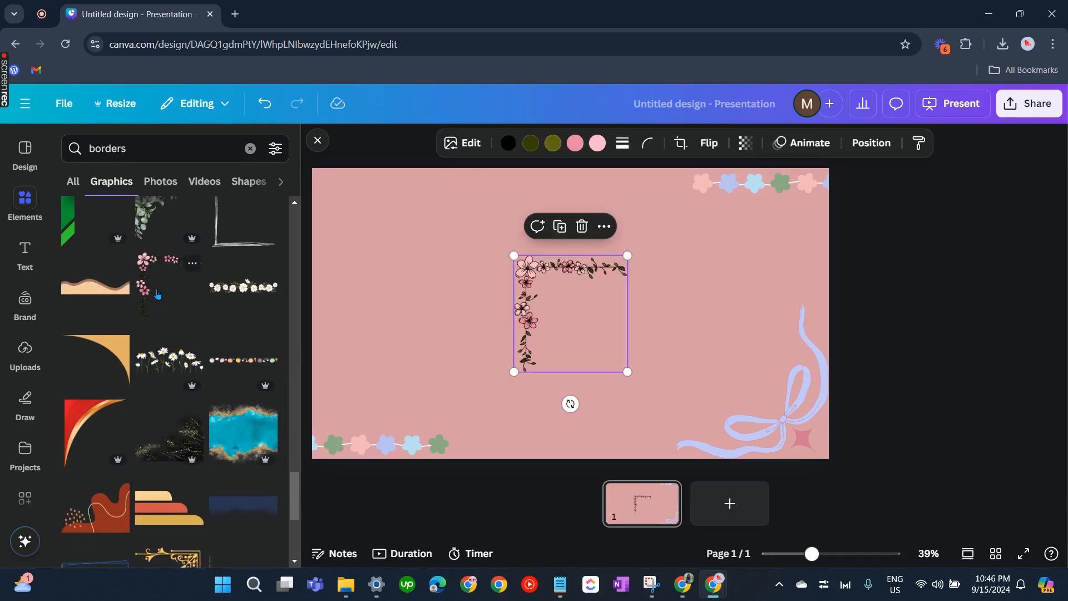
pyautogui.moveTo(575, 314); pyautogui.dragTo(389, 239)
pyautogui.moveTo(427, 284); pyautogui.dragTo(510, 370)
pyautogui.moveTo(453, 282); pyautogui.dragTo(446, 274)
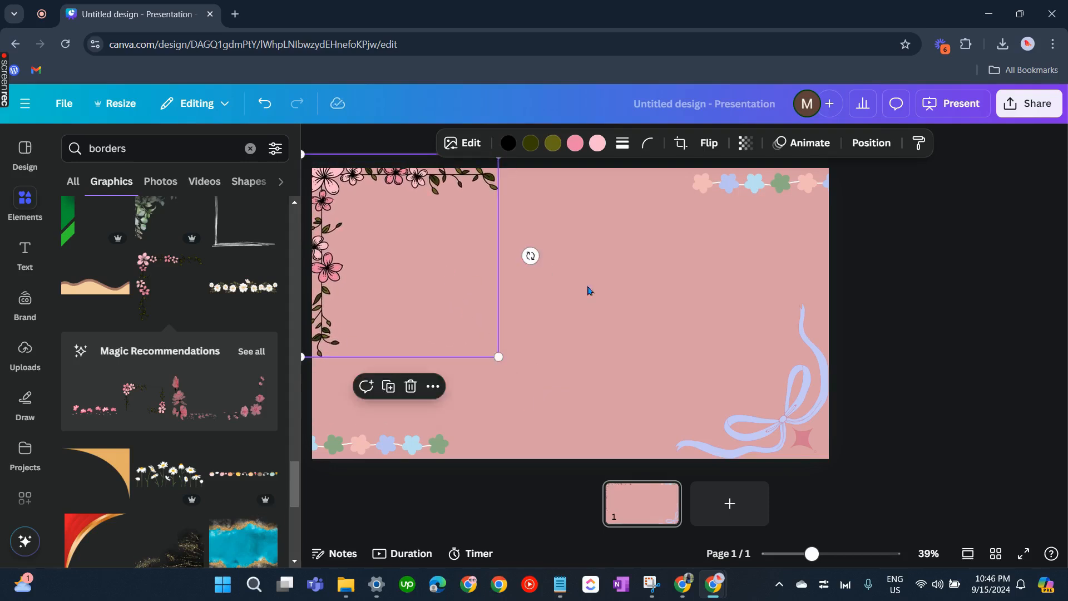
pyautogui.click(666, 290)
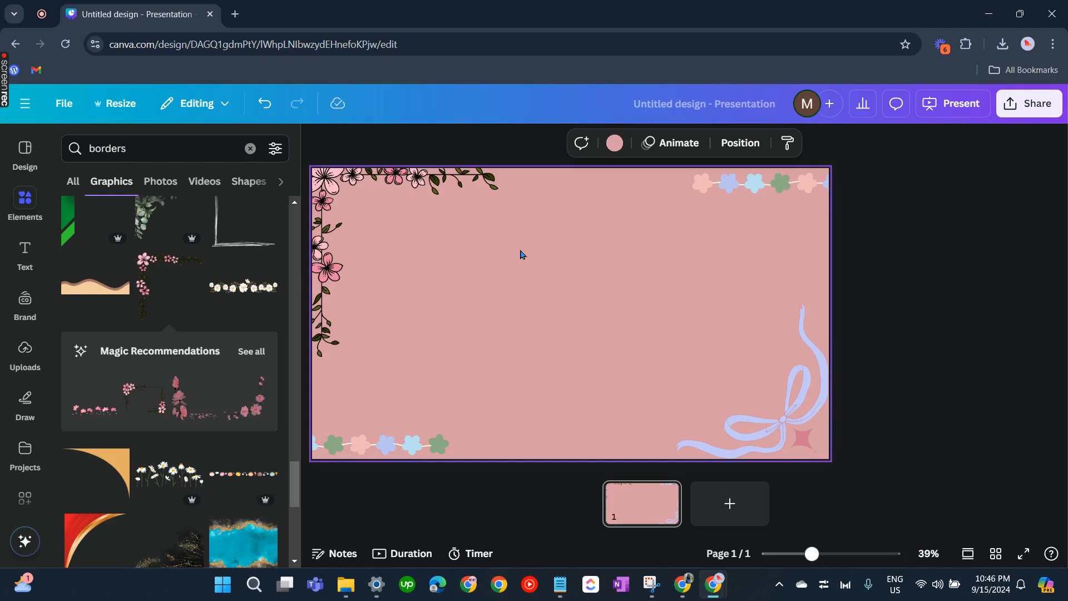
# Apply the Pan animation, set to On enter, to the floral corner border
pyautogui.click(431, 218)
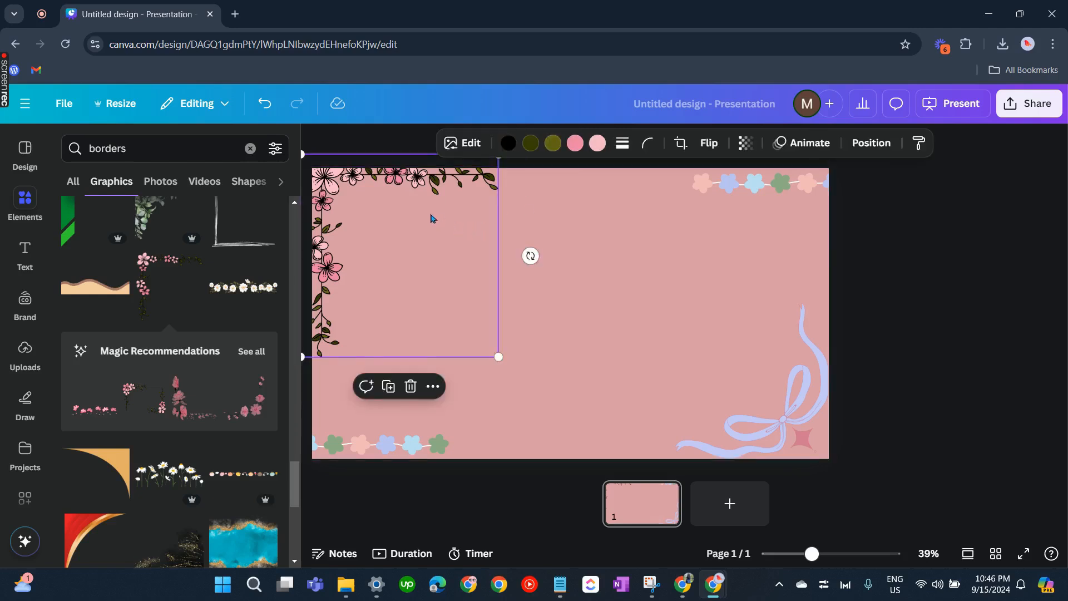
pyautogui.click(802, 142)
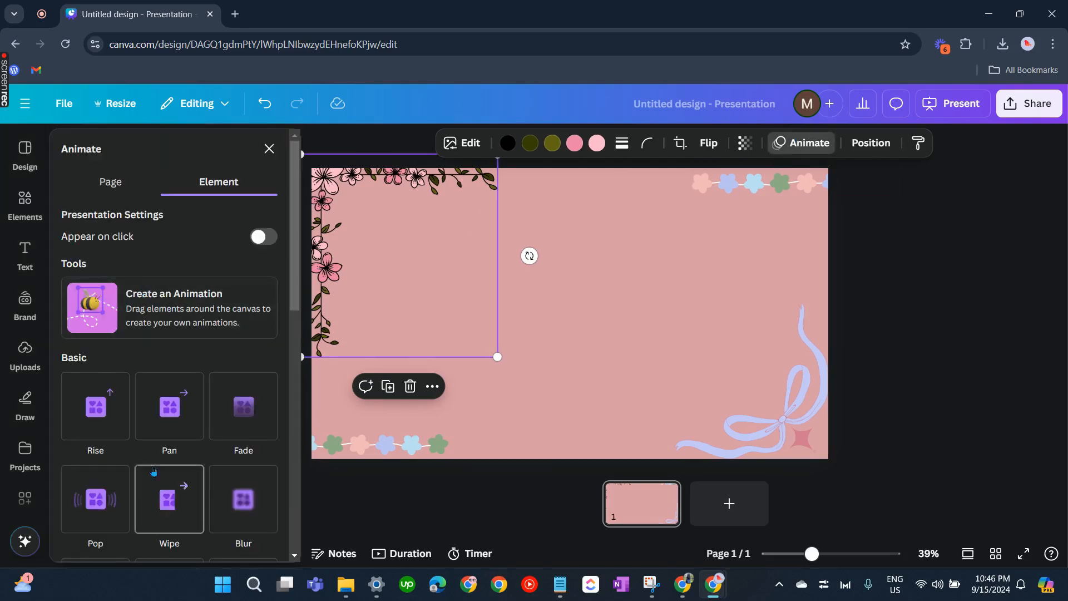
pyautogui.click(169, 406)
pyautogui.click(163, 427)
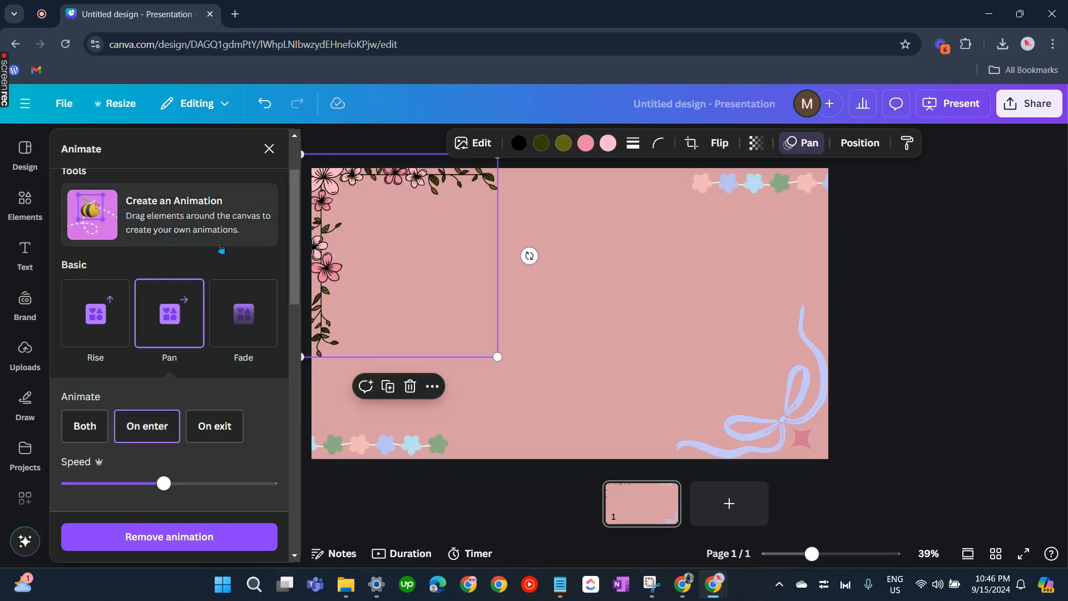
pyautogui.click(760, 185)
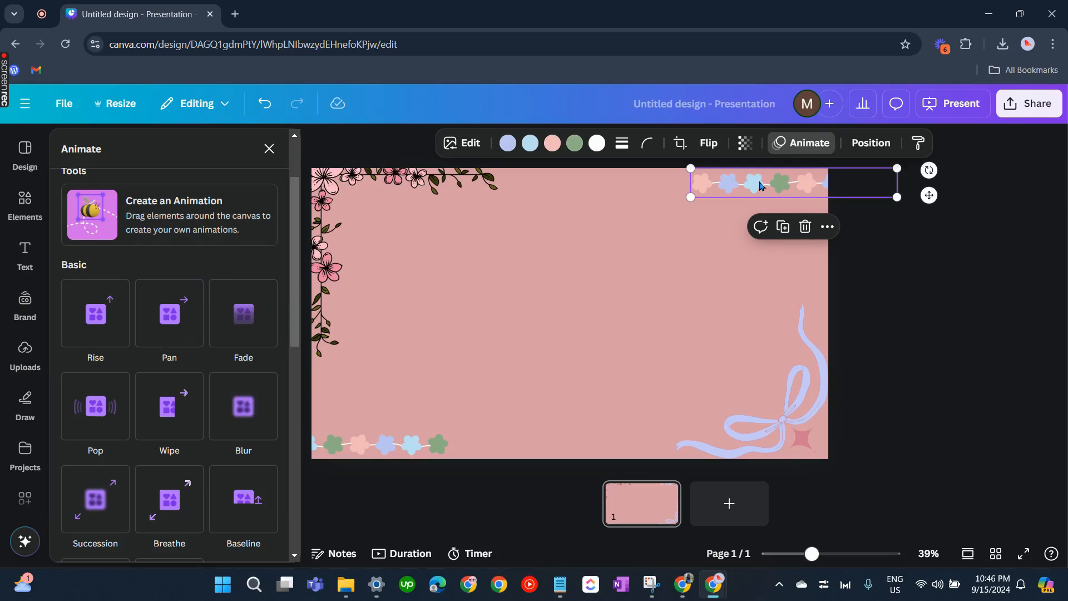
pyautogui.click(617, 323)
# Search the graphics for "bee", insert the bee-with-pencil graphic, shrink it and place it at the slide's top-right corner
pyautogui.click(25, 199)
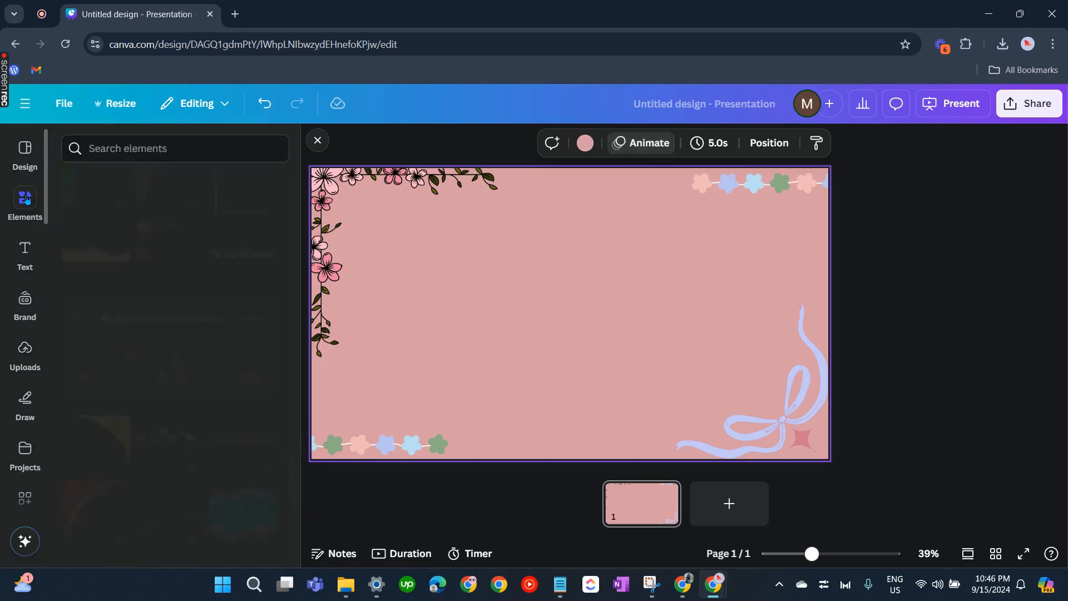
pyautogui.click(172, 148)
pyautogui.write('bee')
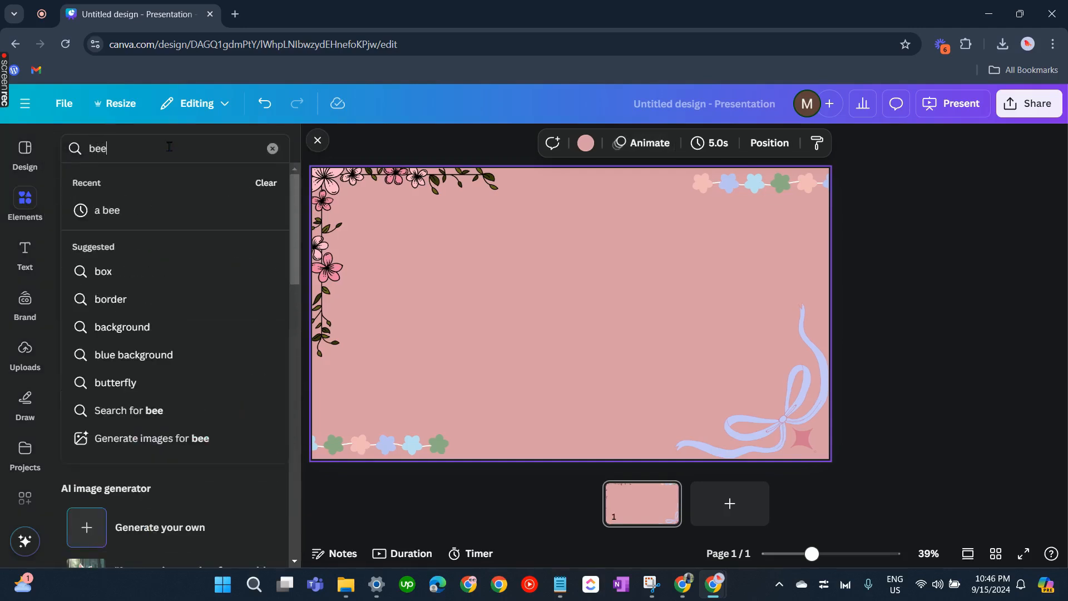
pyautogui.press('Return')
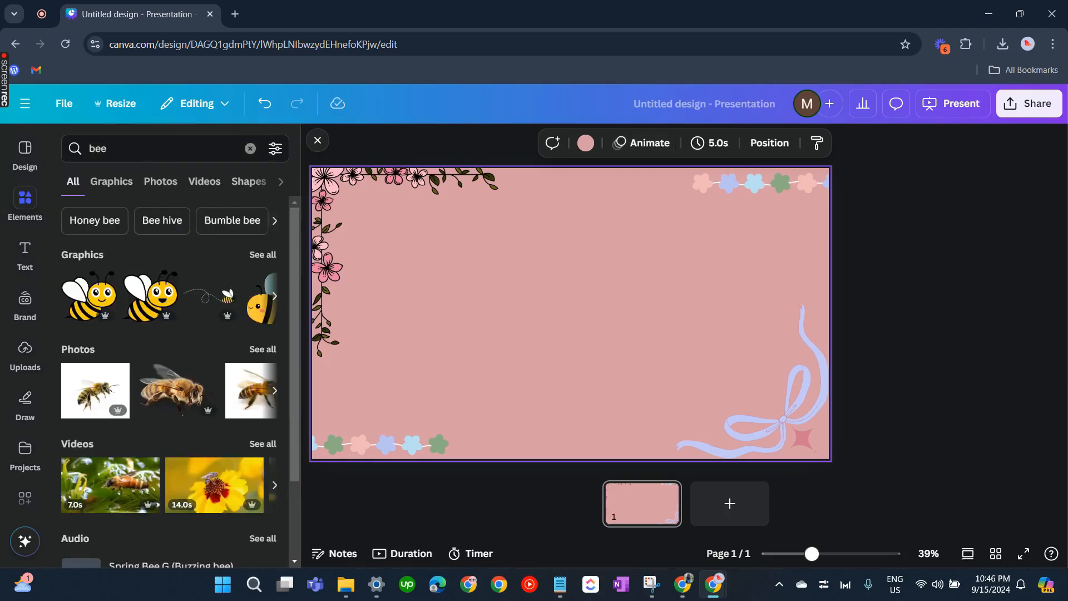
pyautogui.click(109, 185)
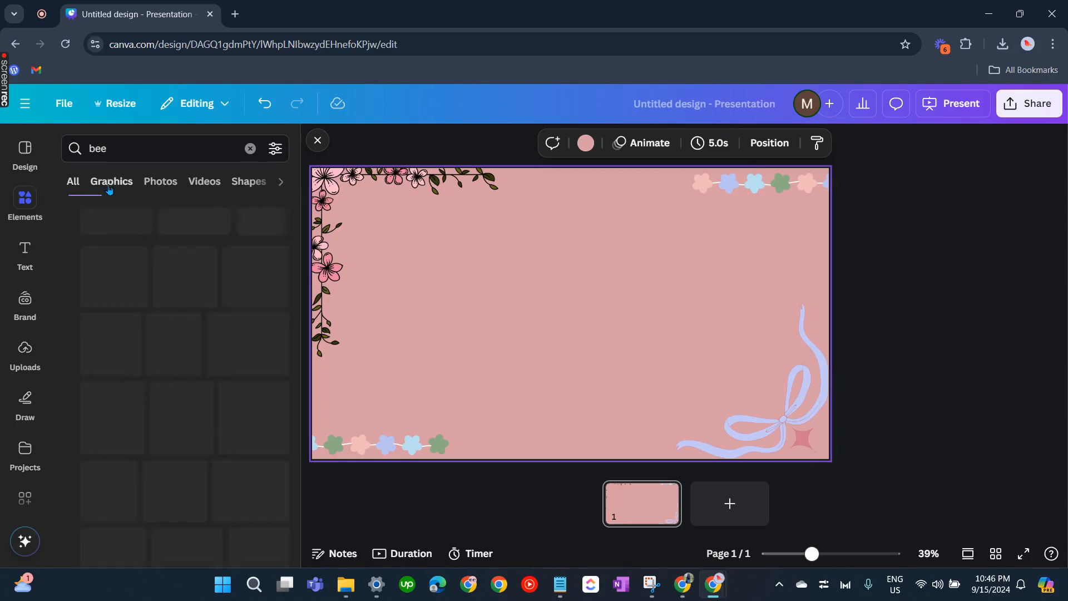
pyautogui.scroll(-1, 161, 362)
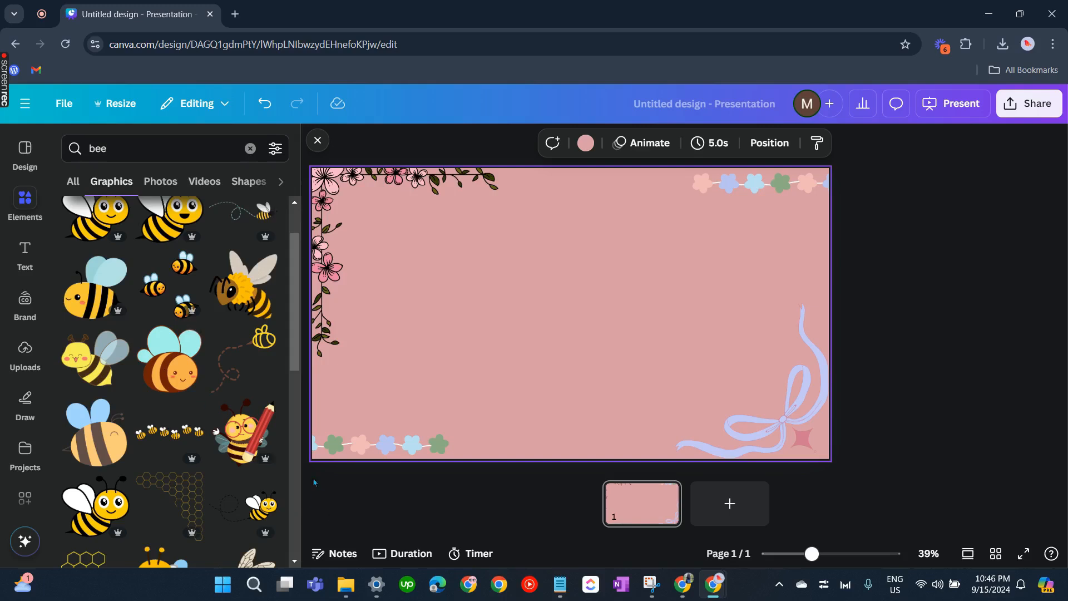
pyautogui.click(246, 445)
pyautogui.moveTo(679, 195)
pyautogui.mouseDown()
pyautogui.moveTo(665, 214)
pyautogui.moveTo(520, 289)
pyautogui.moveTo(498, 361)
pyautogui.mouseUp()
pyautogui.moveTo(489, 426)
pyautogui.mouseDown()
pyautogui.moveTo(544, 275)
pyautogui.moveTo(583, 294)
pyautogui.moveTo(694, 307)
pyautogui.moveTo(749, 298)
pyautogui.moveTo(816, 199)
pyautogui.moveTo(832, 194)
pyautogui.moveTo(822, 197)
pyautogui.moveTo(824, 185)
pyautogui.moveTo(303, 427)
pyautogui.moveTo(779, 233)
pyautogui.moveTo(825, 179)
pyautogui.mouseUp()
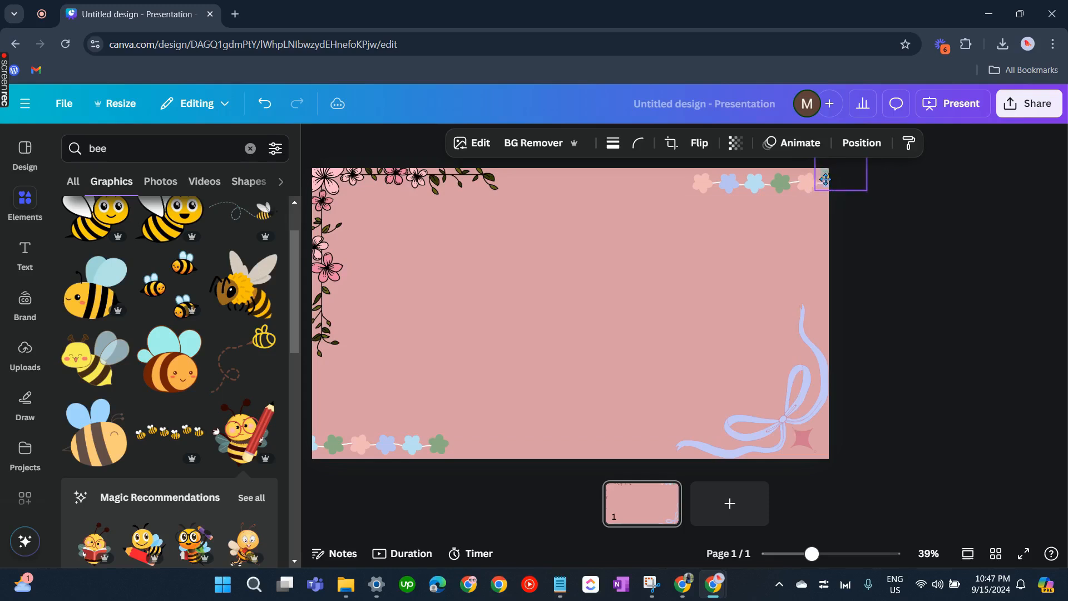
pyautogui.click(837, 171)
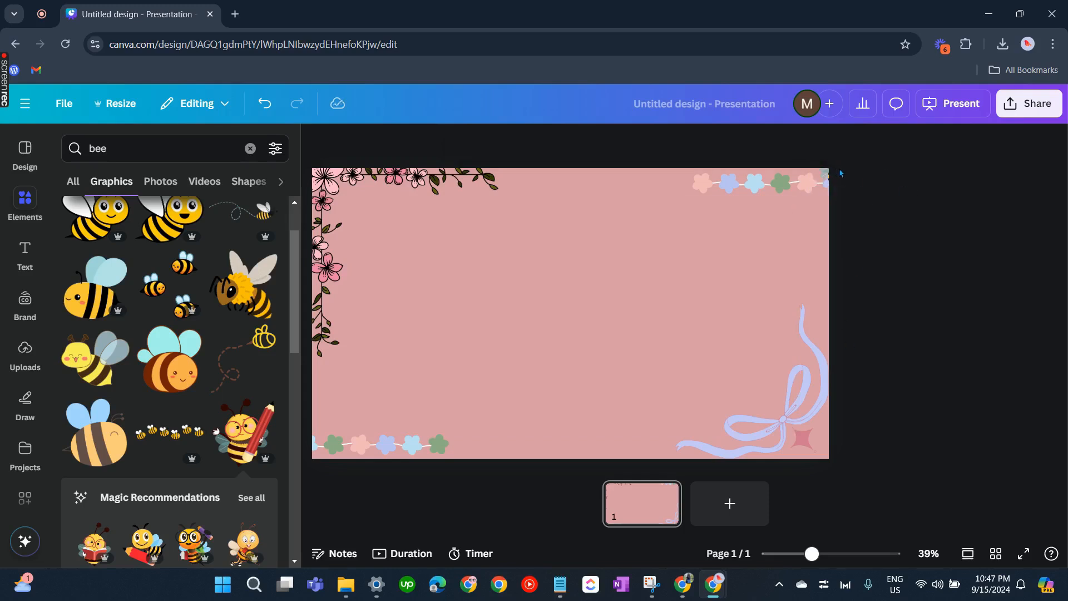
pyautogui.click(840, 173)
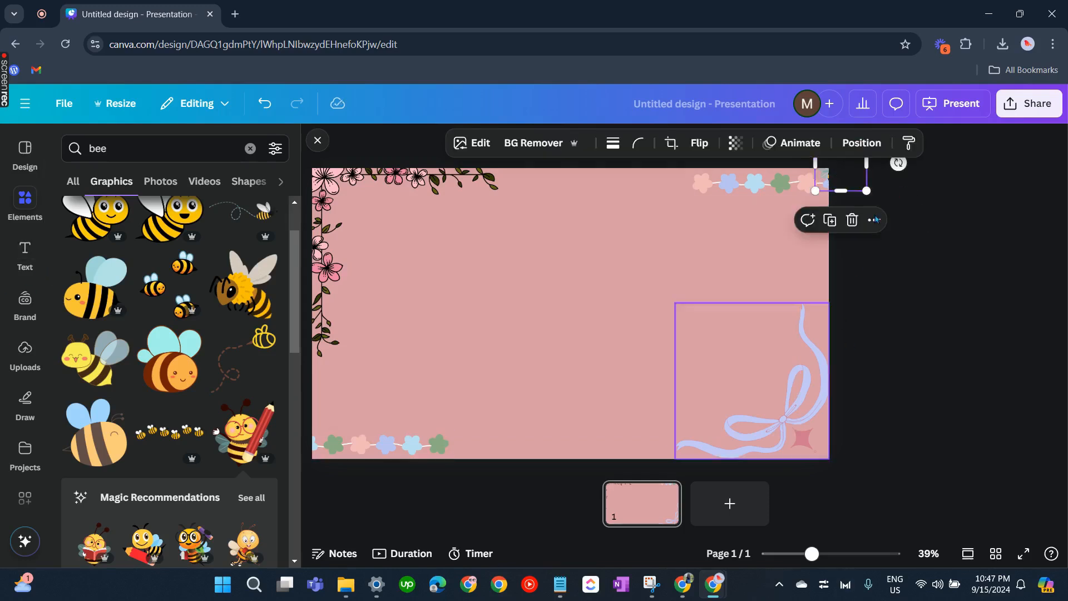
# Create a custom animation for the bee by tracing a looping path from the top-right corner to the bottom-left area
pyautogui.click(792, 142)
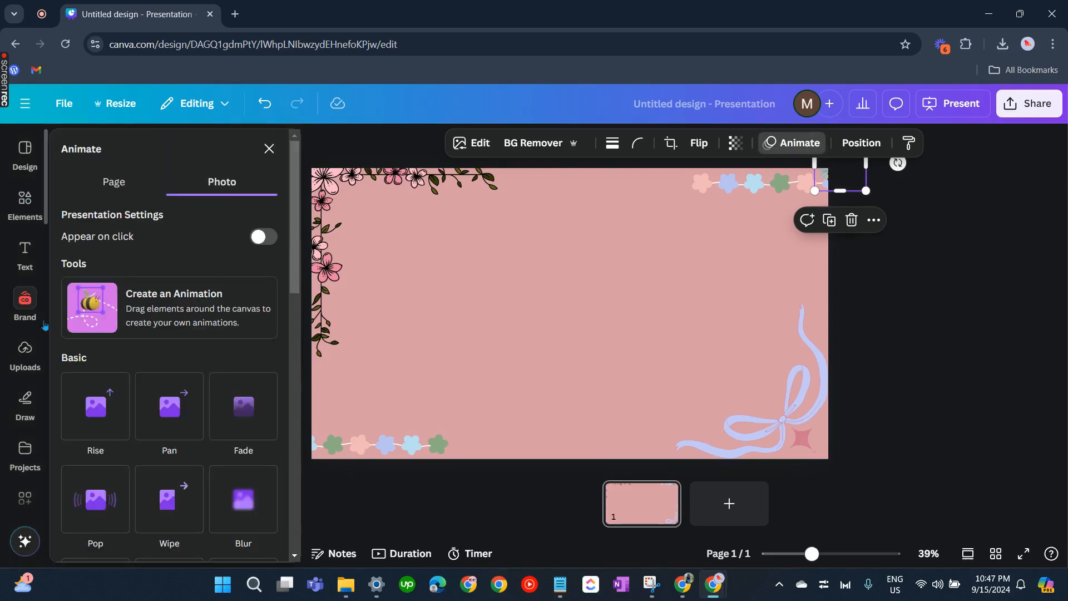
pyautogui.click(174, 313)
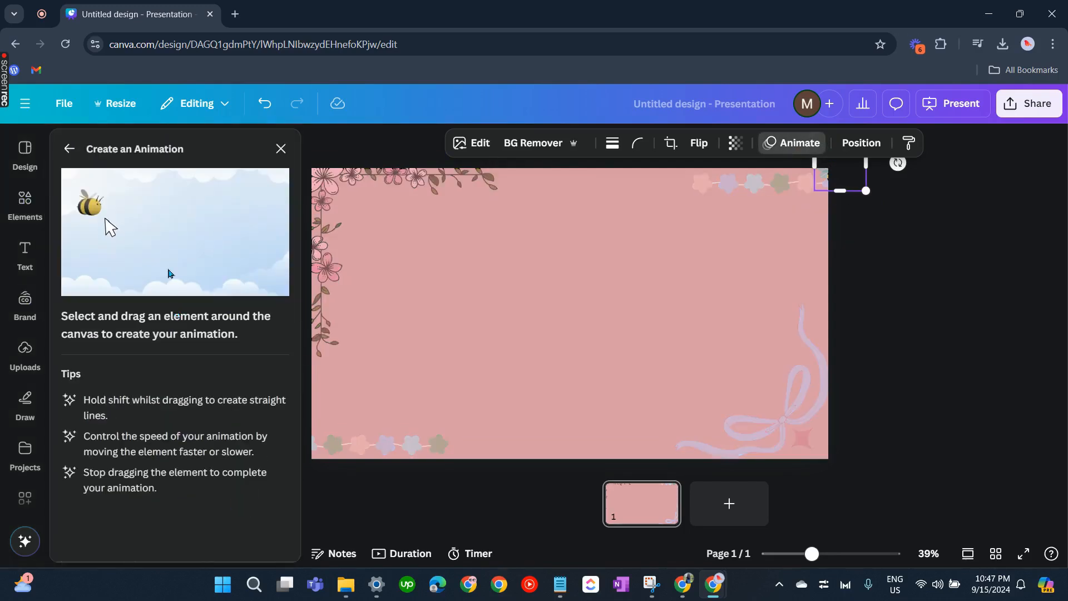
pyautogui.moveTo(827, 190)
pyautogui.mouseDown()
pyautogui.moveTo(767, 202)
pyautogui.moveTo(751, 226)
pyautogui.moveTo(758, 243)
pyautogui.moveTo(768, 231)
pyautogui.moveTo(707, 219)
pyautogui.moveTo(651, 251)
pyautogui.moveTo(653, 305)
pyautogui.moveTo(709, 320)
pyautogui.moveTo(713, 349)
pyautogui.moveTo(656, 364)
pyautogui.moveTo(567, 313)
pyautogui.moveTo(503, 333)
pyautogui.moveTo(553, 335)
pyautogui.moveTo(508, 274)
pyautogui.moveTo(428, 285)
pyautogui.moveTo(424, 328)
pyautogui.moveTo(469, 337)
pyautogui.moveTo(450, 296)
pyautogui.moveTo(385, 333)
pyautogui.moveTo(359, 386)
pyautogui.moveTo(316, 380)
pyautogui.moveTo(337, 425)
pyautogui.moveTo(370, 433)
pyautogui.mouseUp()
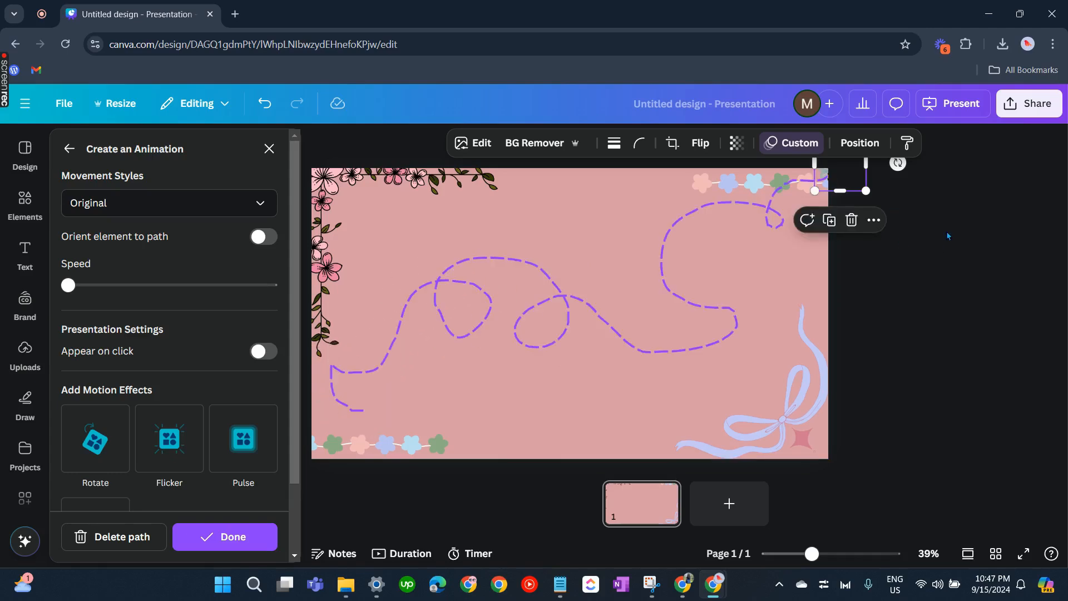
pyautogui.click(25, 202)
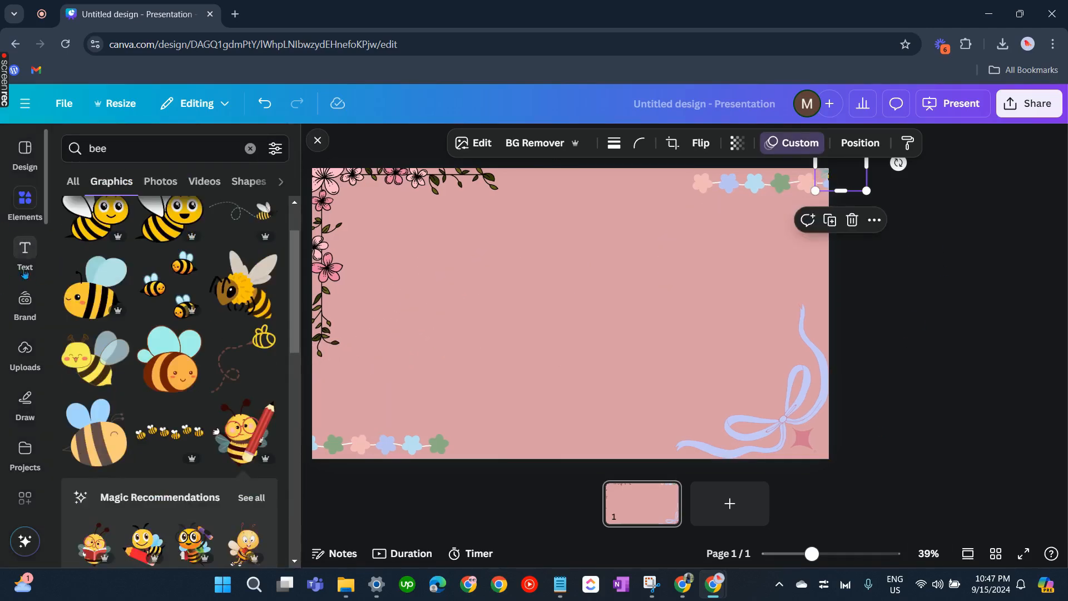
# Add the "We're Hiring!" font combination text to the slide
pyautogui.click(23, 253)
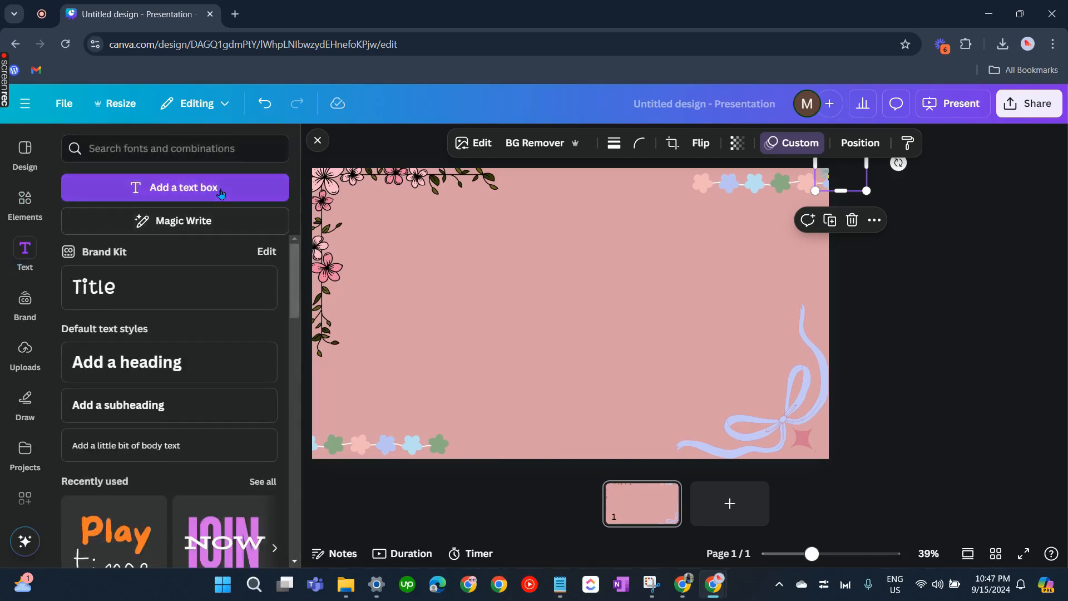
pyautogui.scroll(-10, 165, 445)
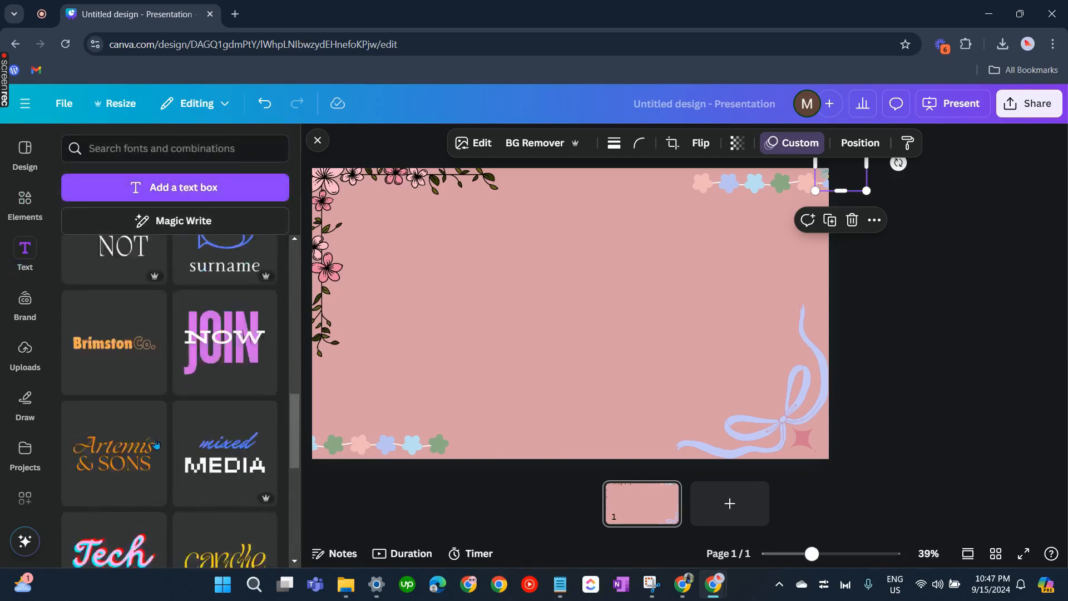
pyautogui.scroll(-1, 164, 445)
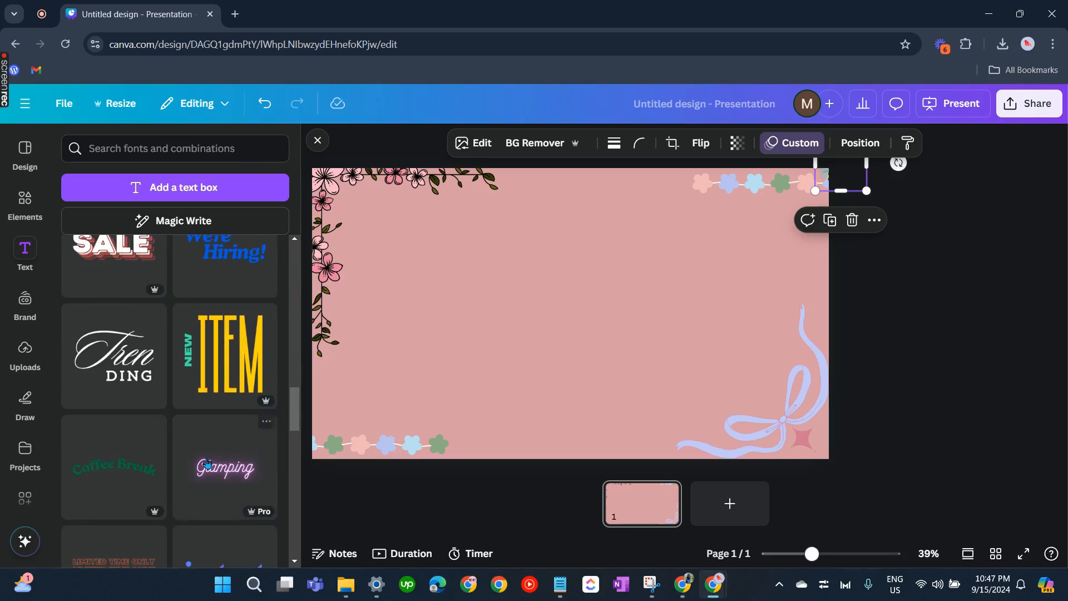
pyautogui.scroll(3, 214, 313)
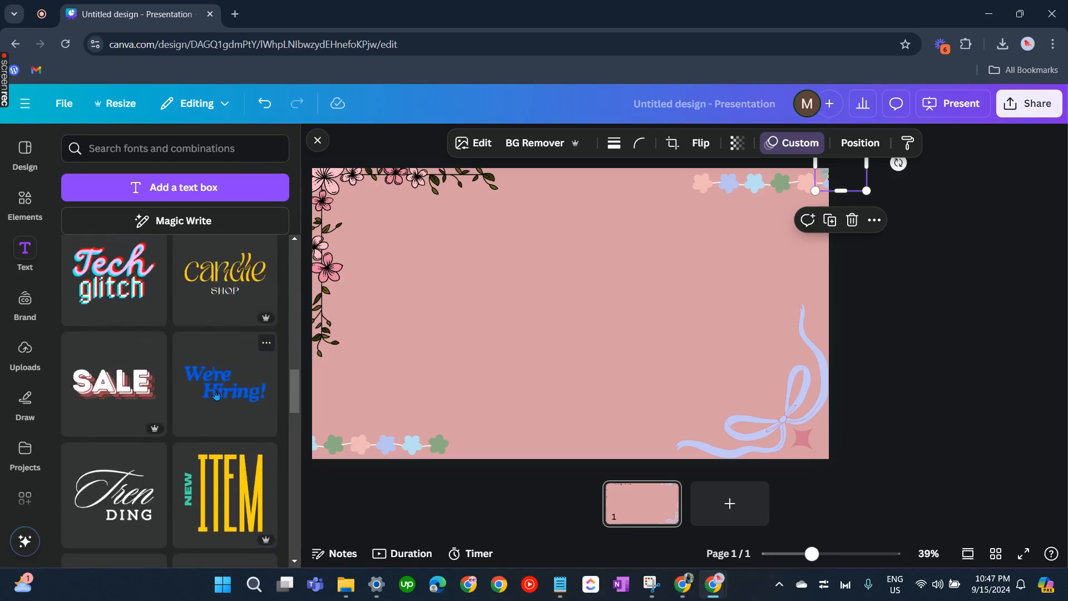
pyautogui.click(215, 394)
# Replace the two text lines with "Thank" and "you!"
pyautogui.doubleClick(563, 313)
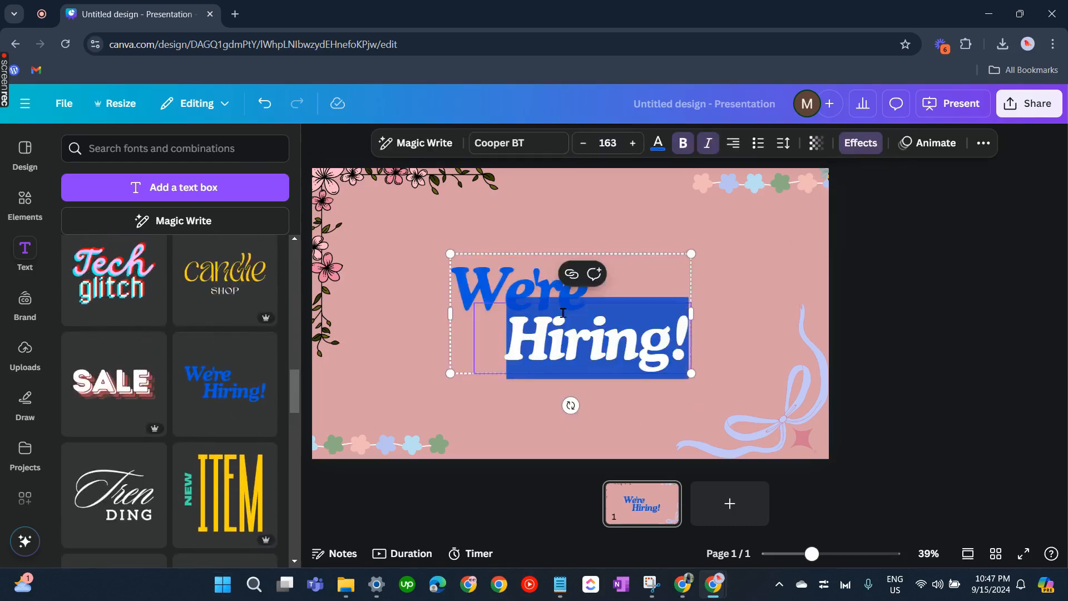
pyautogui.click(519, 285)
pyautogui.doubleClick(519, 285)
pyautogui.write('Thank')
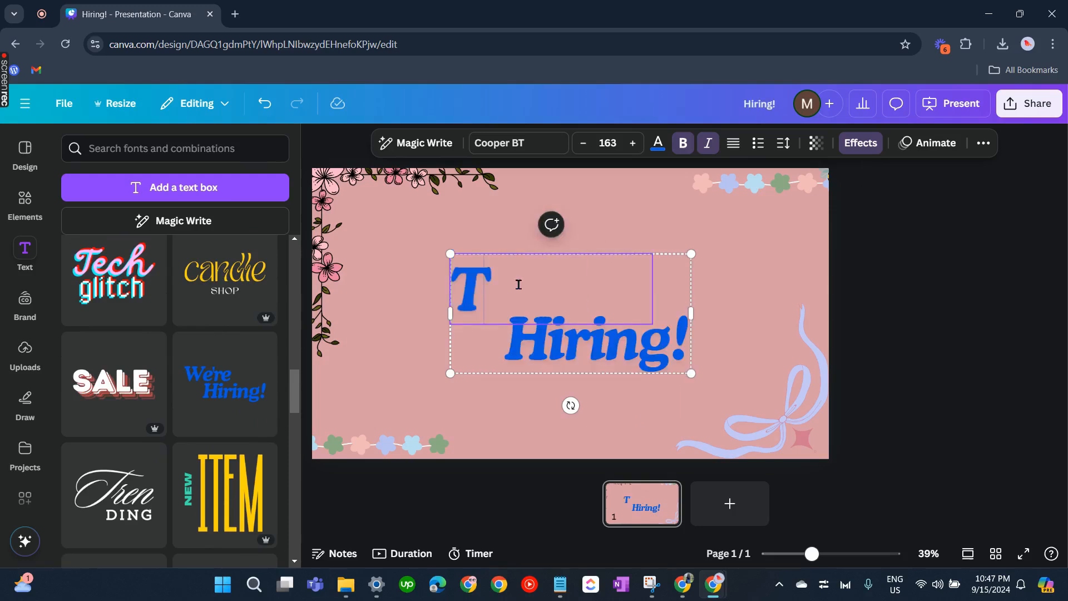
pyautogui.click(567, 337)
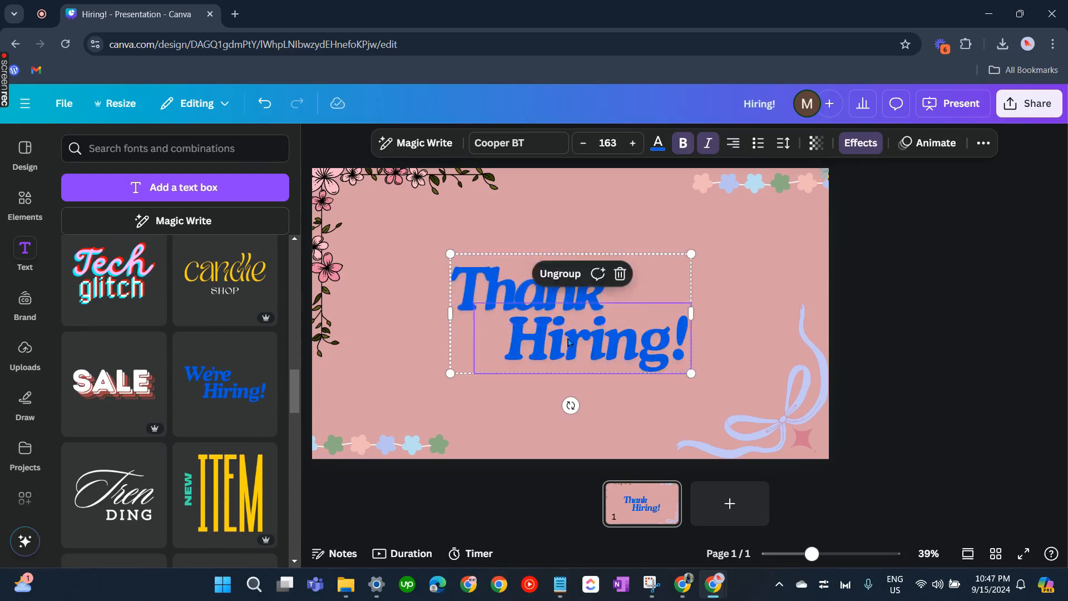
pyautogui.doubleClick(567, 337)
pyautogui.write('you')
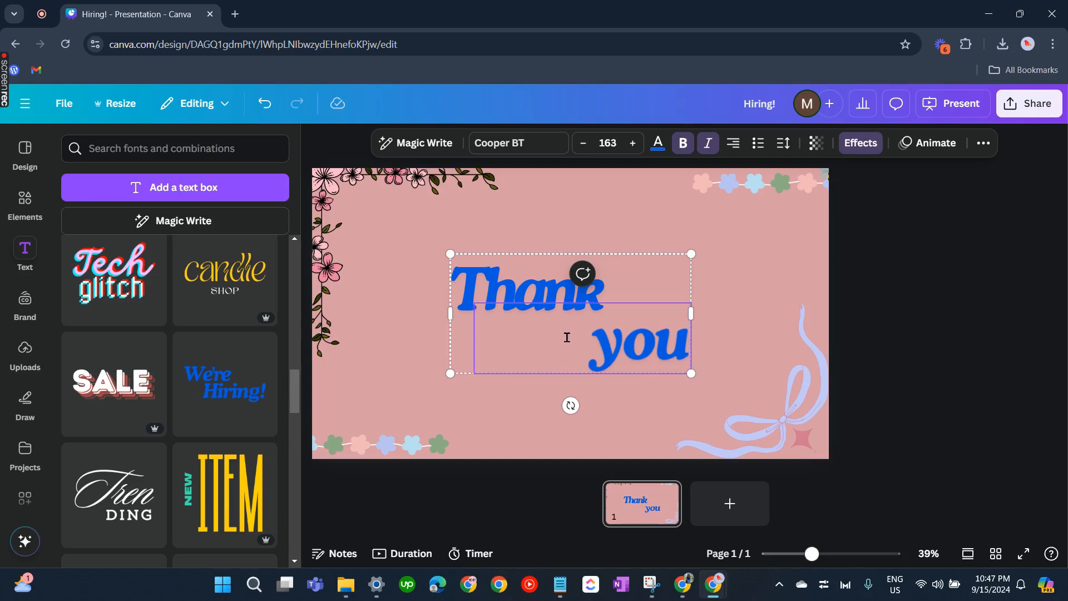
pyautogui.write('!')
# Color the word "Thank" dark brown from the photo colors
pyautogui.click(504, 283)
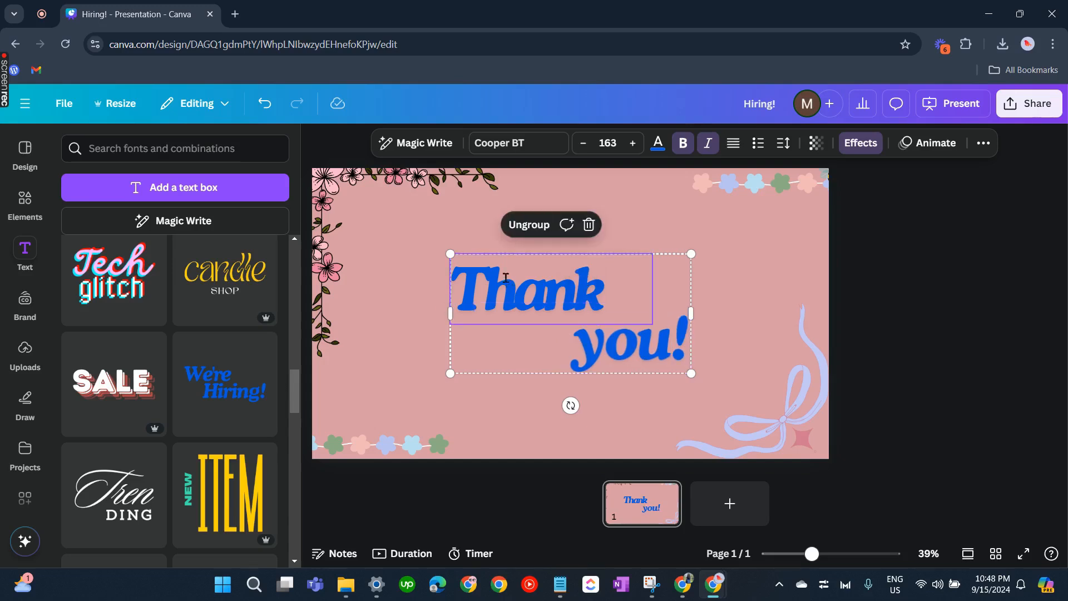
pyautogui.doubleClick(505, 278)
pyautogui.click(656, 145)
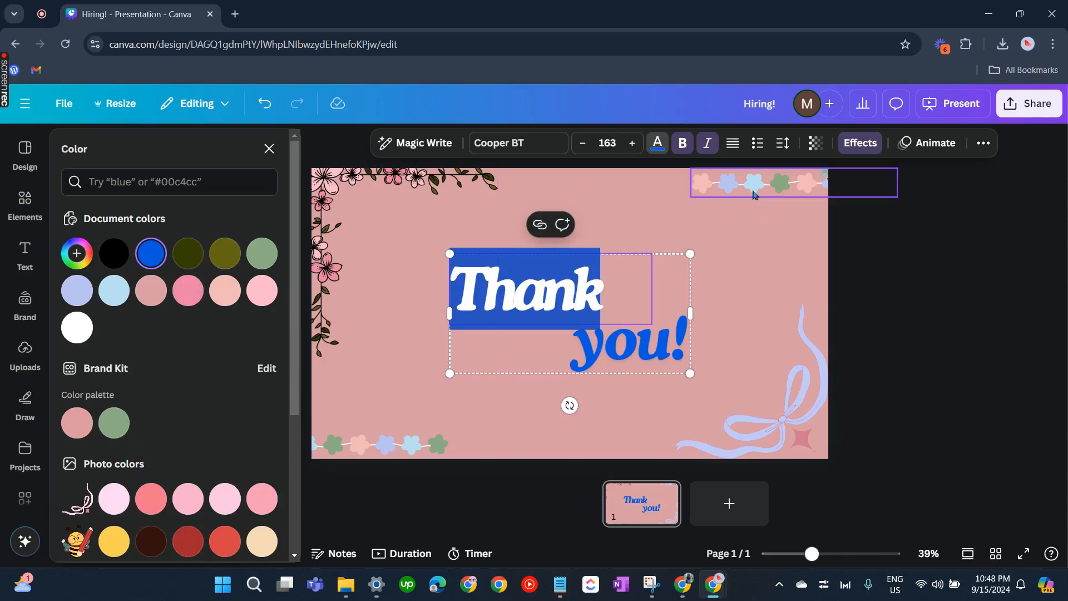
pyautogui.scroll(-3, 150, 389)
pyautogui.click(149, 402)
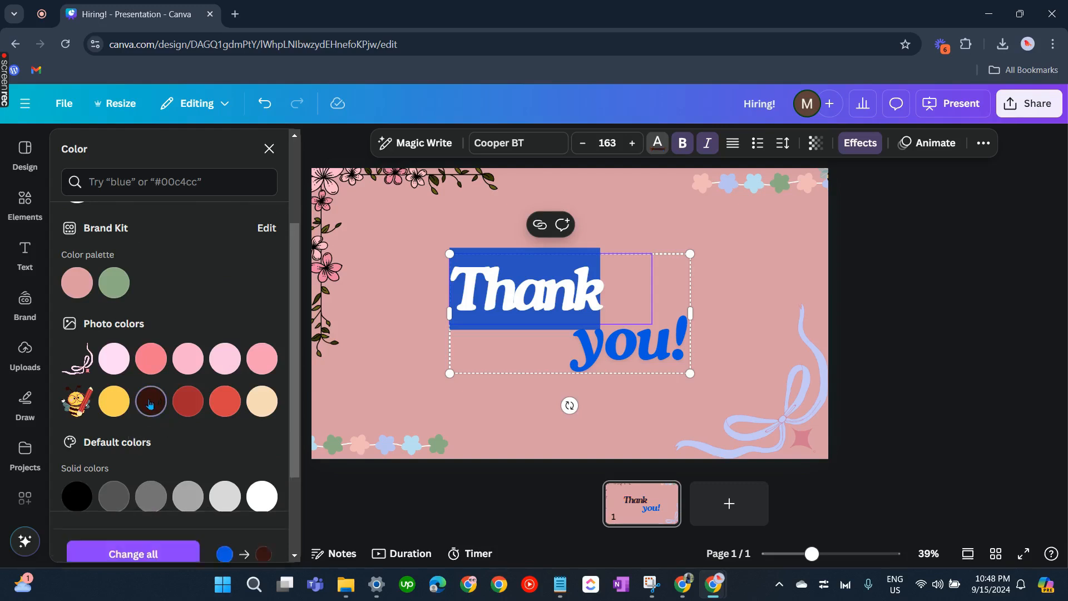
pyautogui.click(758, 274)
pyautogui.click(648, 303)
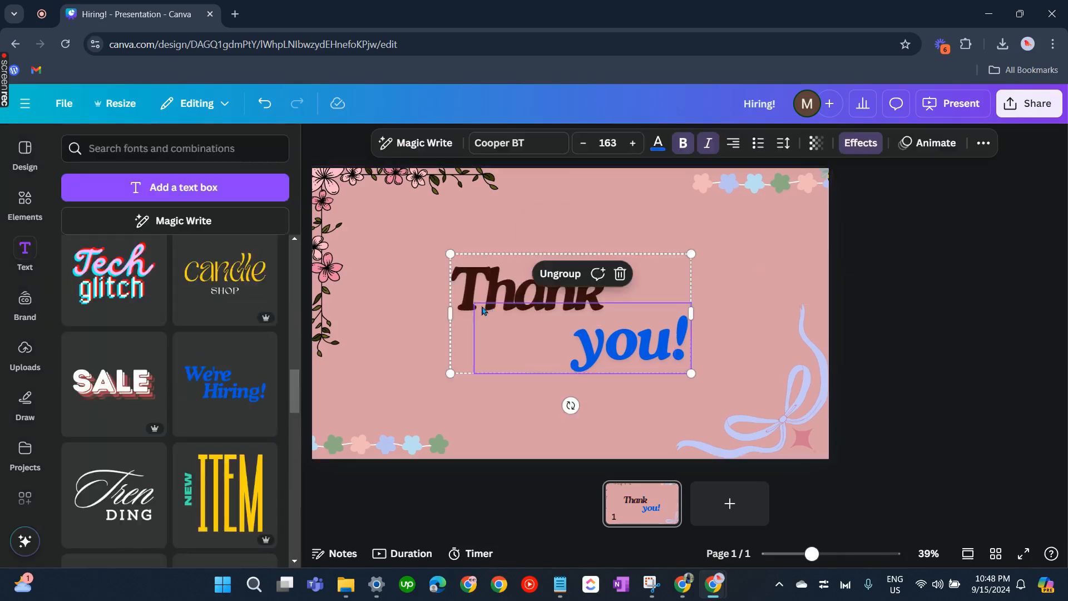
# Recolor the word "Thank" a light blue from the default colors
pyautogui.click(482, 310)
pyautogui.doubleClick(501, 283)
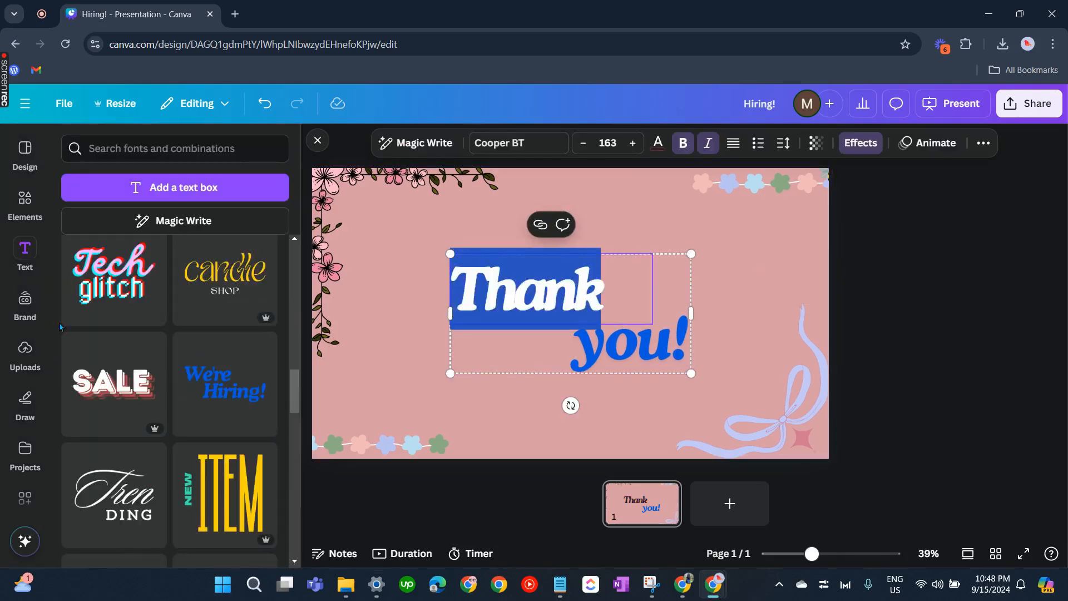
pyautogui.scroll(8, 158, 497)
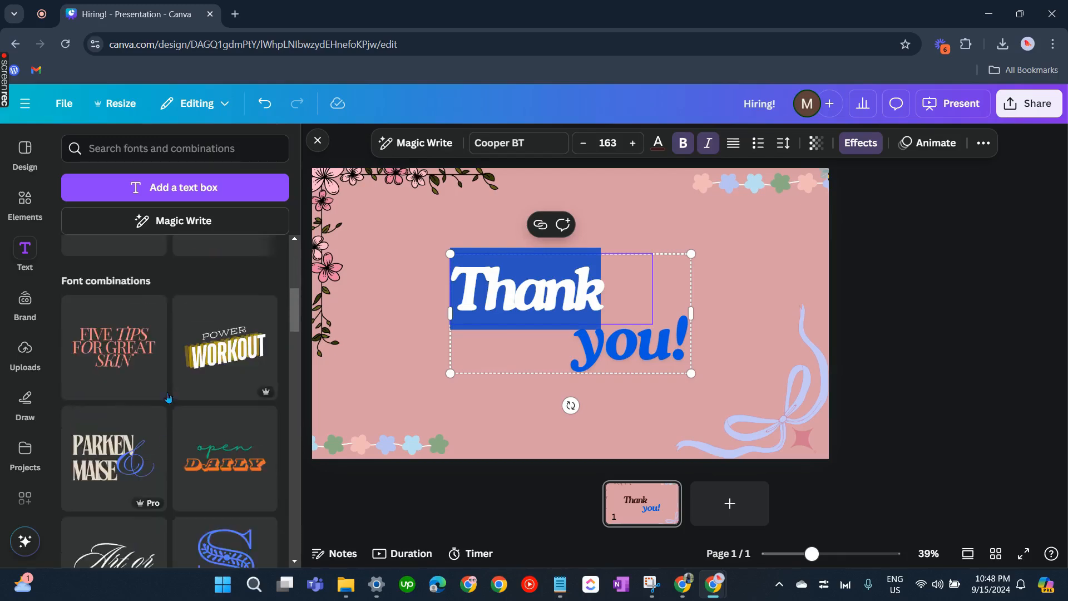
pyautogui.click(658, 144)
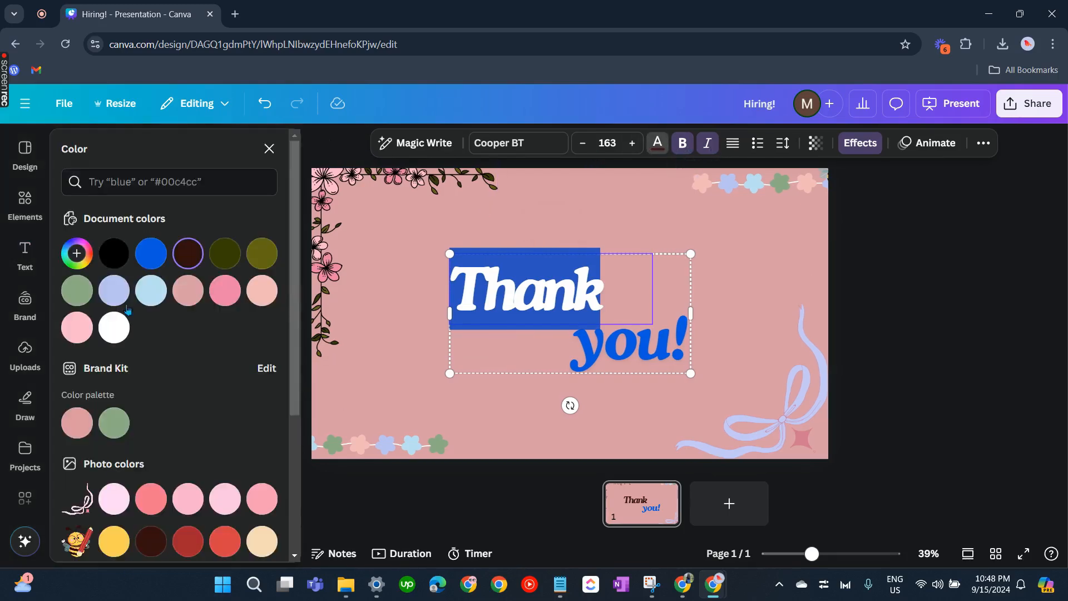
pyautogui.scroll(-4, 193, 325)
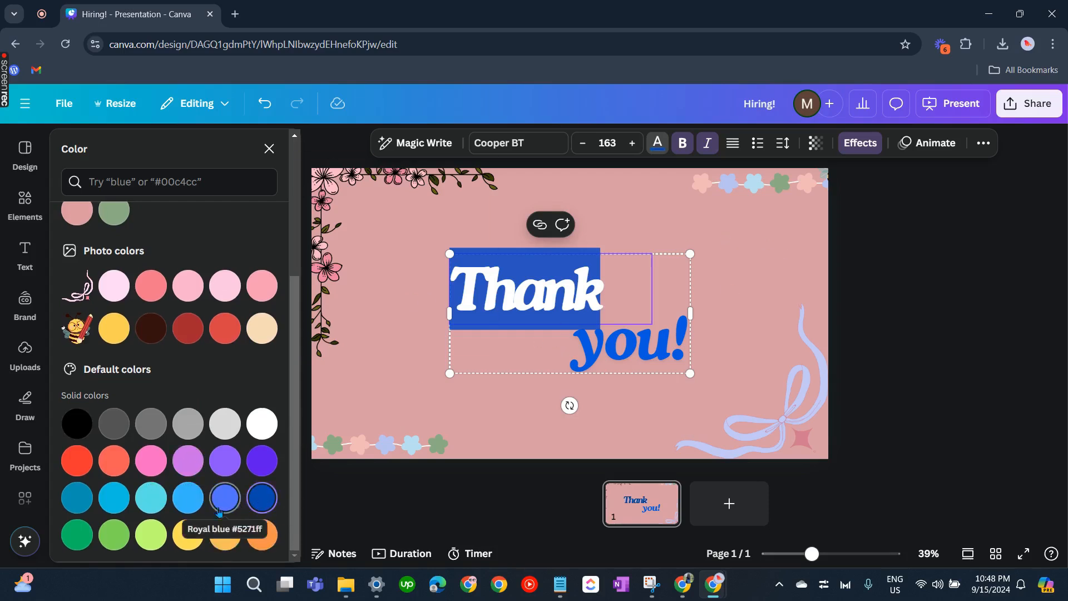
pyautogui.click(180, 511)
pyautogui.click(552, 286)
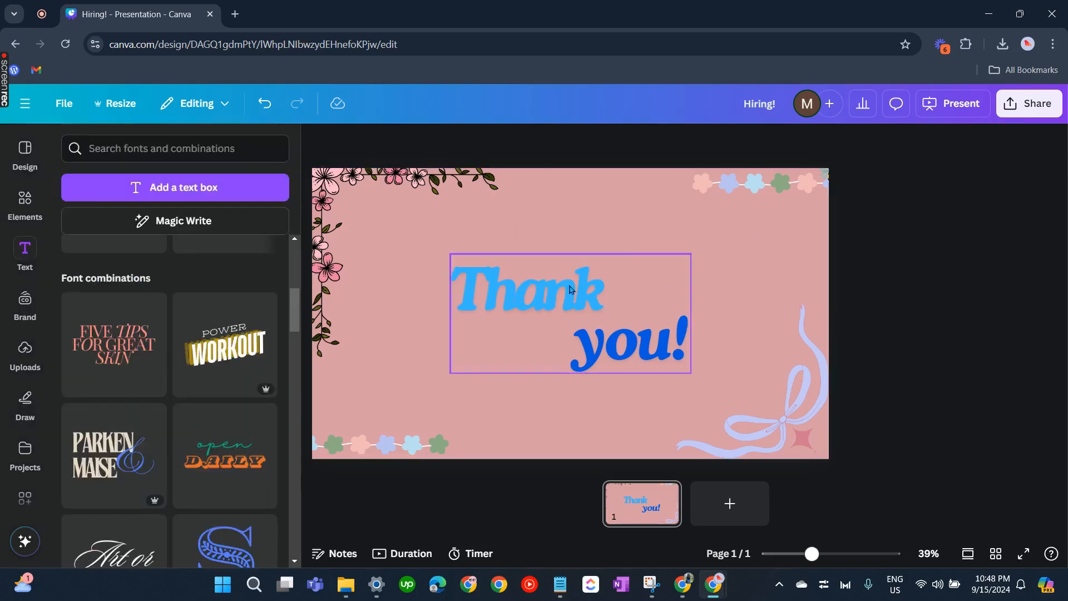
# Recolor the word "Thank" dark olive #353d04
pyautogui.doubleClick(551, 286)
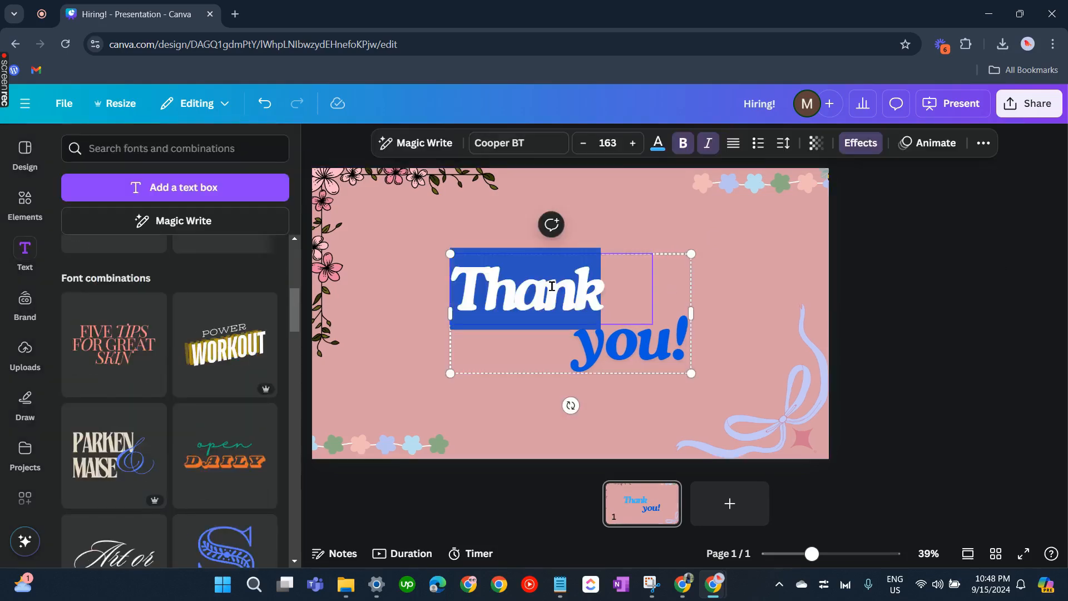
pyautogui.click(661, 145)
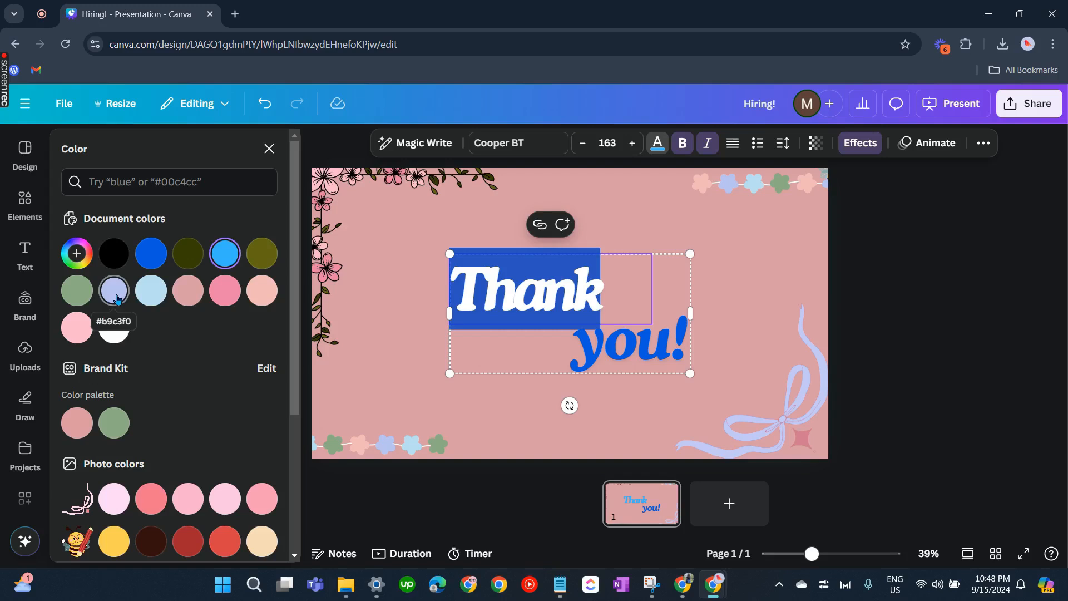
pyautogui.click(192, 262)
pyautogui.click(907, 269)
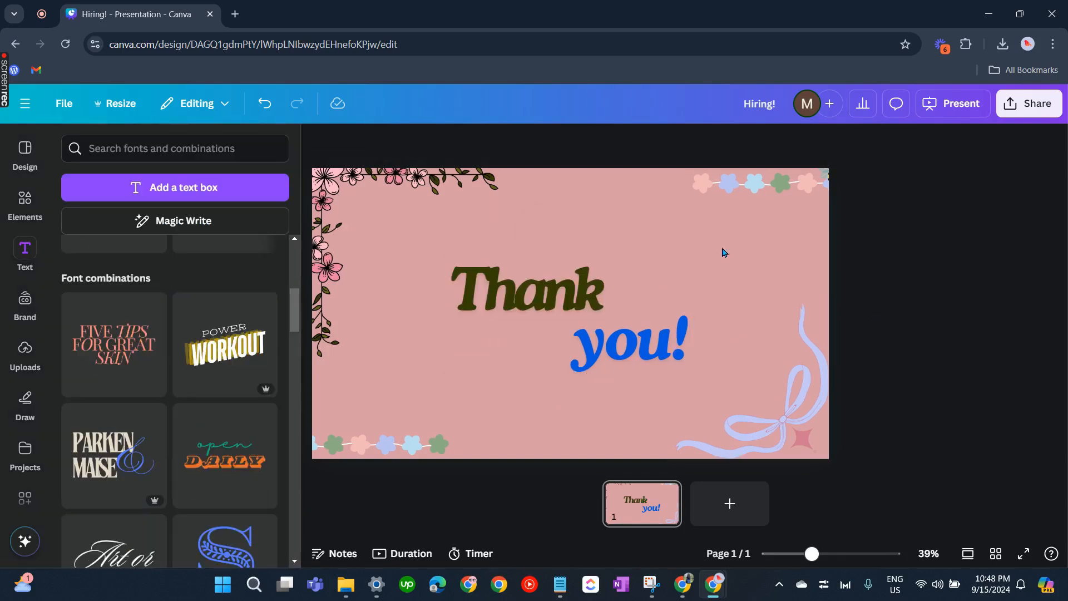
# Select the text "you!" and color it the same dark olive #353d04
pyautogui.click(616, 327)
pyautogui.doubleClick(640, 344)
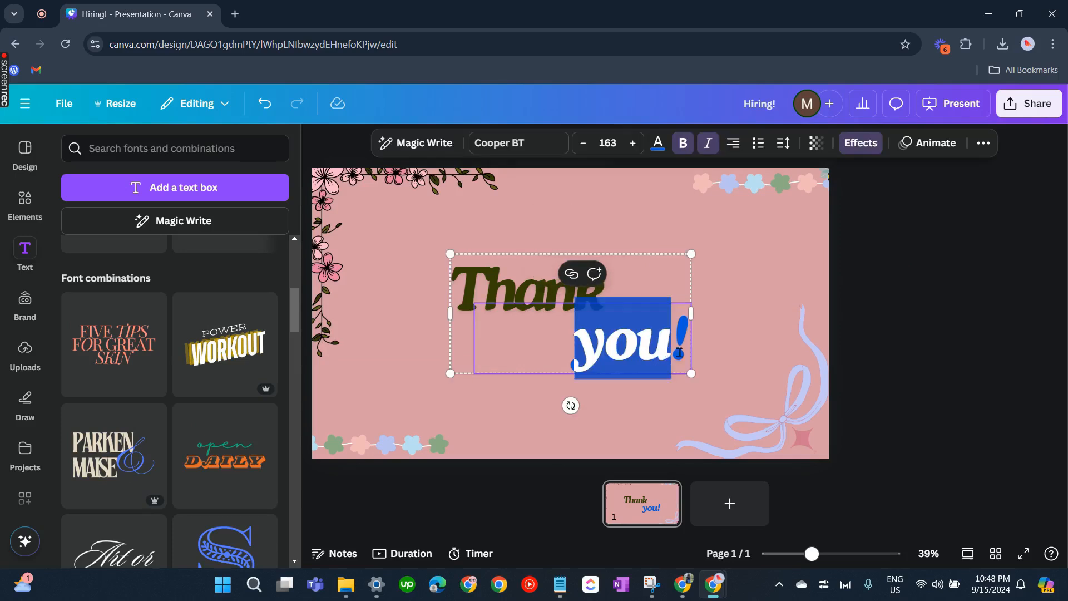
pyautogui.moveTo(688, 352); pyautogui.dragTo(556, 357)
pyautogui.click(657, 143)
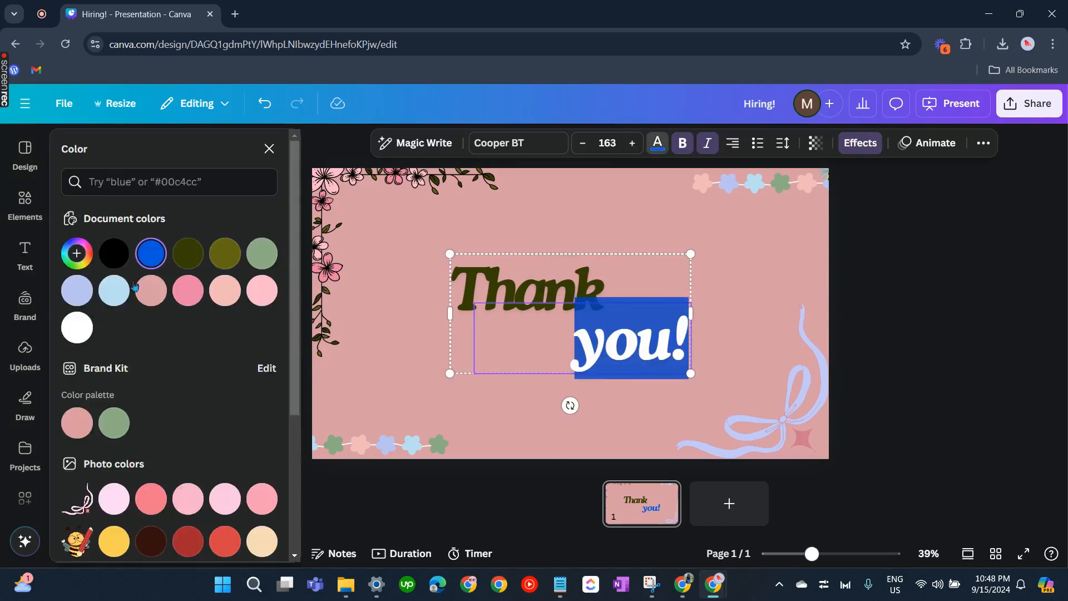
pyautogui.click(188, 253)
pyautogui.click(963, 318)
pyautogui.click(947, 315)
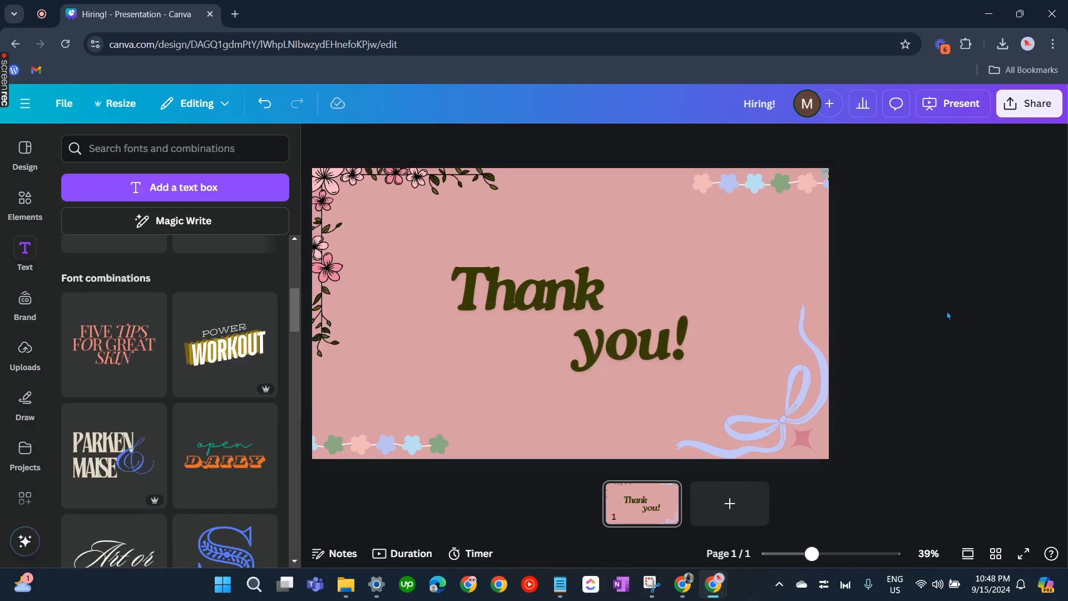
# Inspect the text effects applied to the "Thank you!" text
pyautogui.click(573, 334)
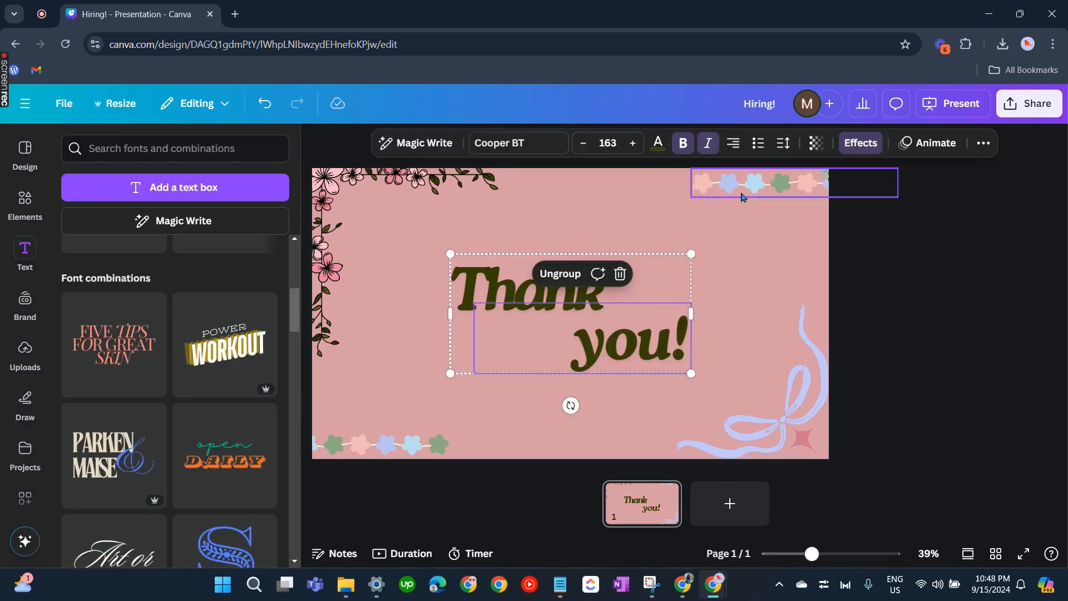
pyautogui.click(866, 145)
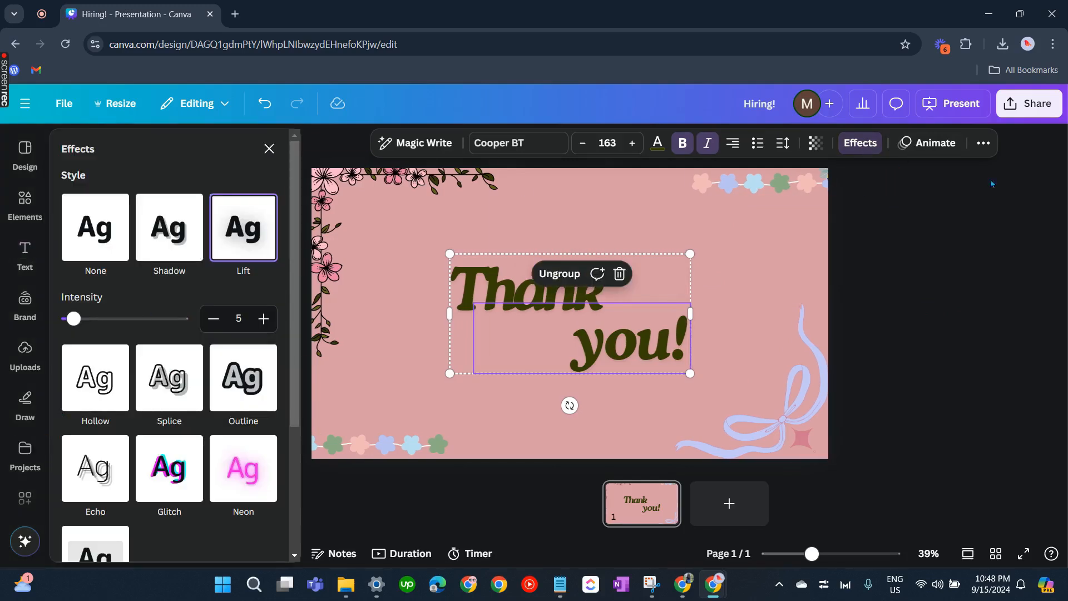
pyautogui.click(880, 273)
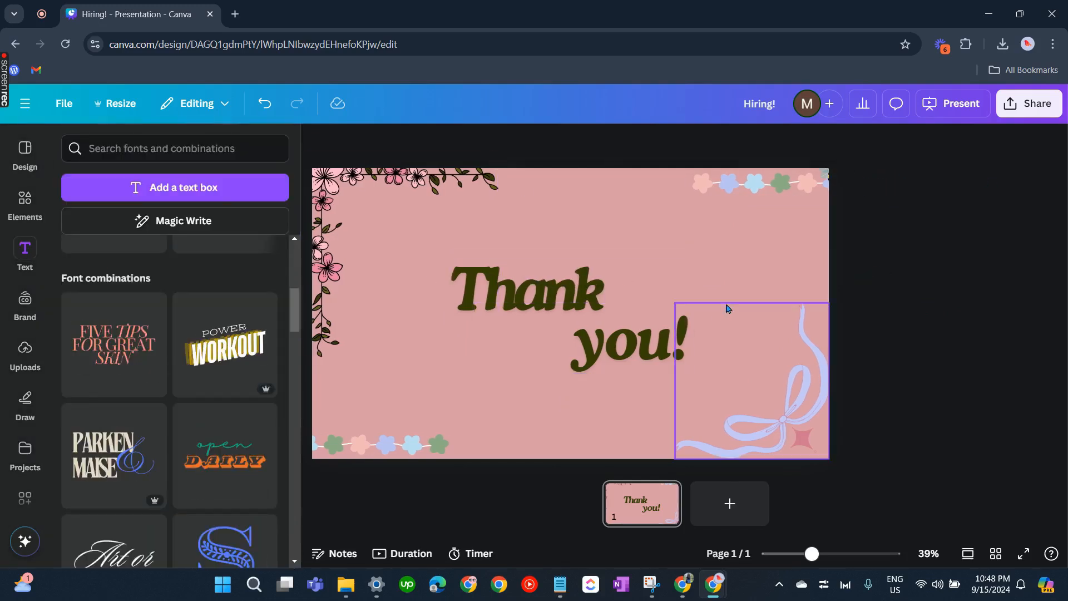
# Apply the Tectonic animation to the "Thank you!" text group
pyautogui.moveTo(572, 384); pyautogui.dragTo(591, 263)
pyautogui.click(859, 144)
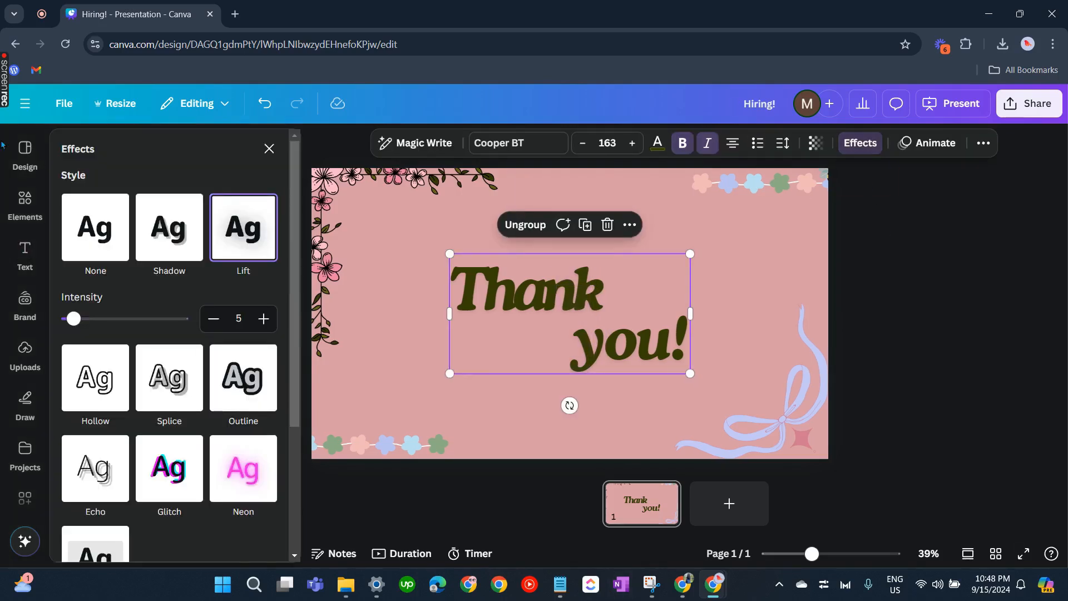
pyautogui.scroll(-4, 136, 359)
pyautogui.scroll(4, 157, 371)
pyautogui.click(933, 144)
pyautogui.scroll(-3, 169, 384)
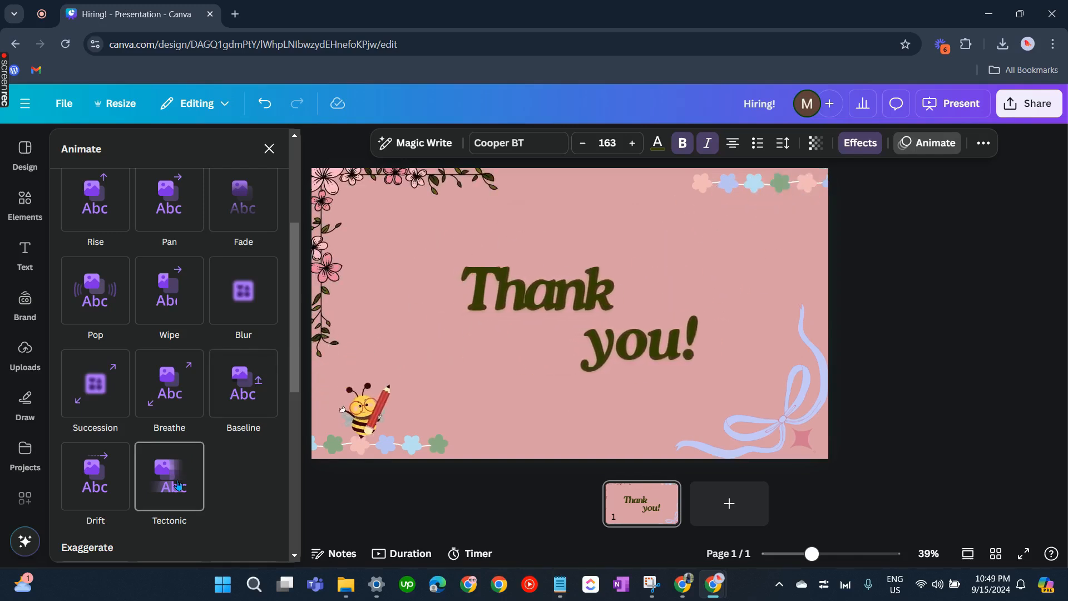
pyautogui.scroll(-1, 178, 486)
pyautogui.click(178, 486)
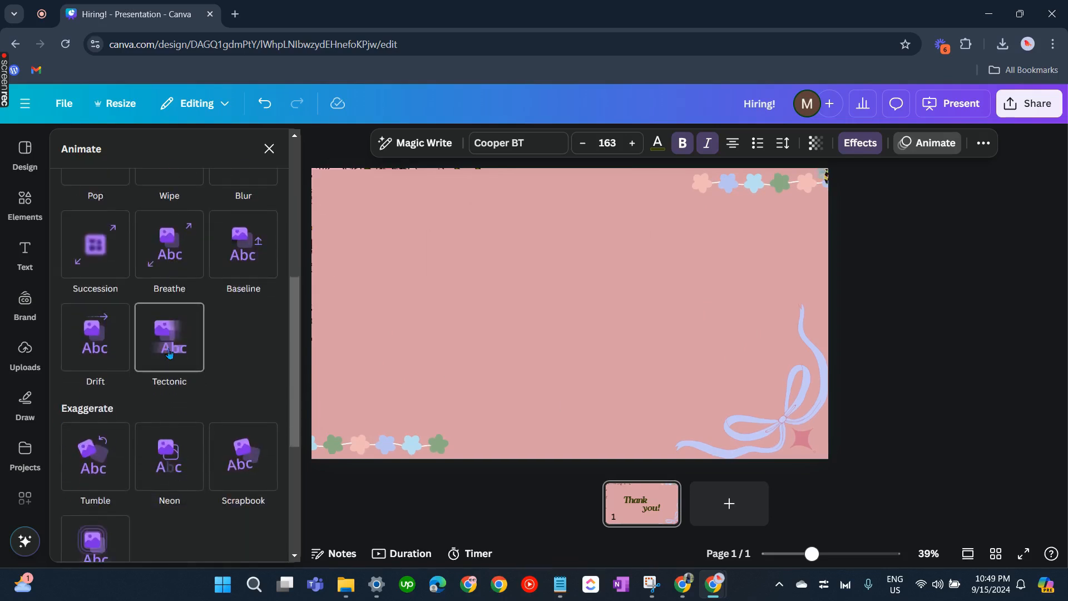
# Animate the bow ribbon graphic with the Scrapbook animation and add a Flicker motion effect
pyautogui.click(771, 433)
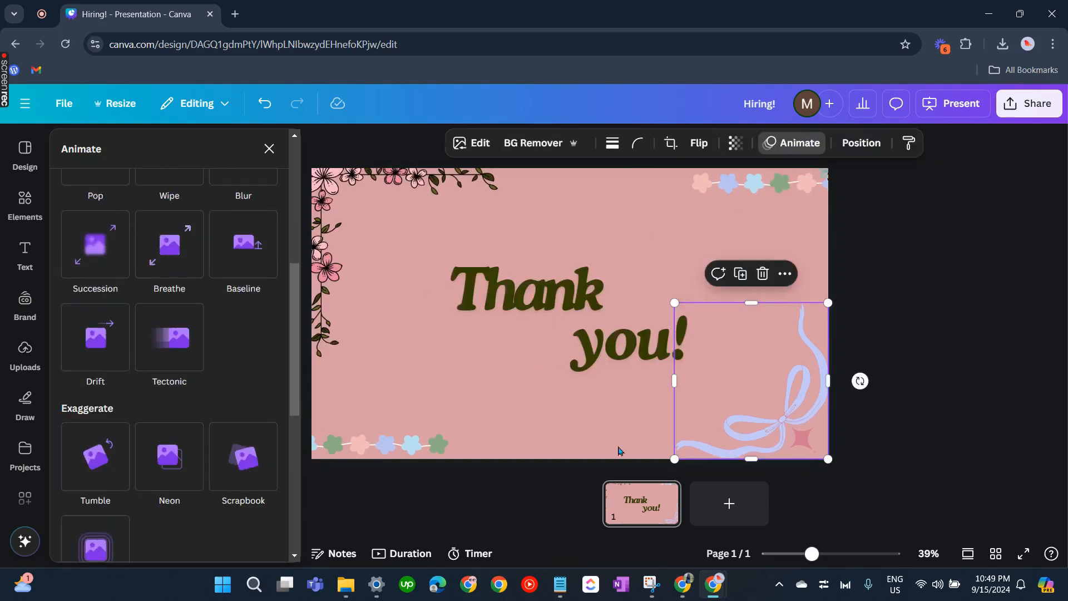
pyautogui.click(260, 443)
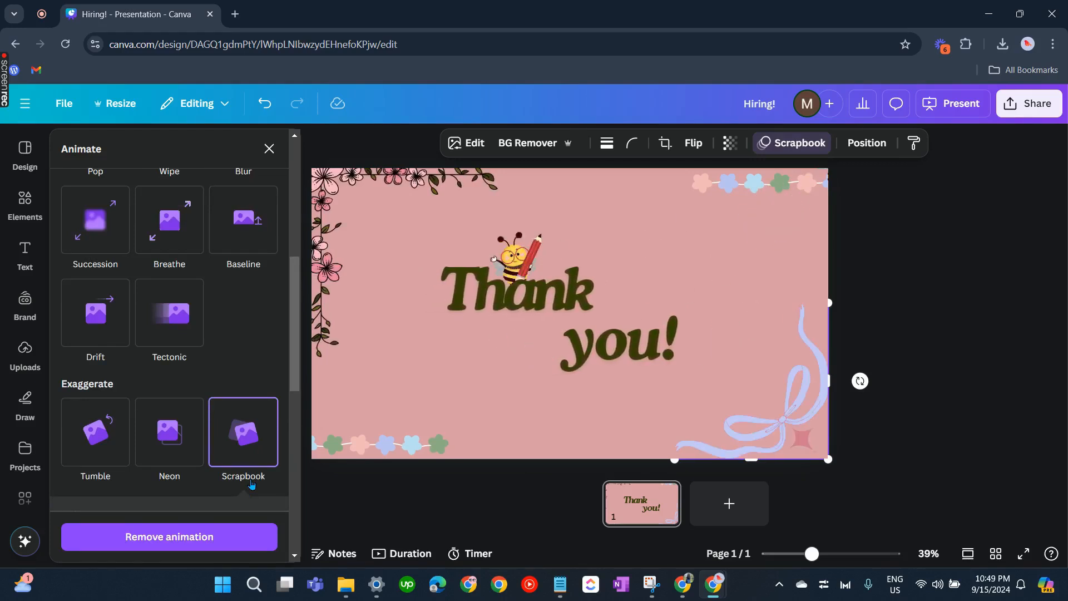
pyautogui.scroll(-6, 251, 484)
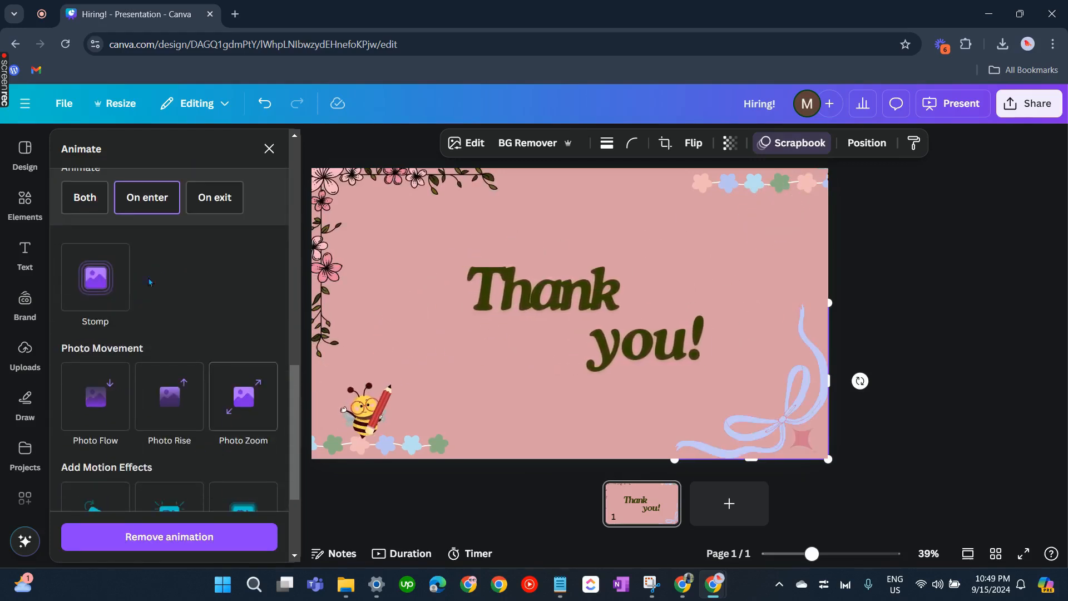
pyautogui.scroll(-3, 167, 384)
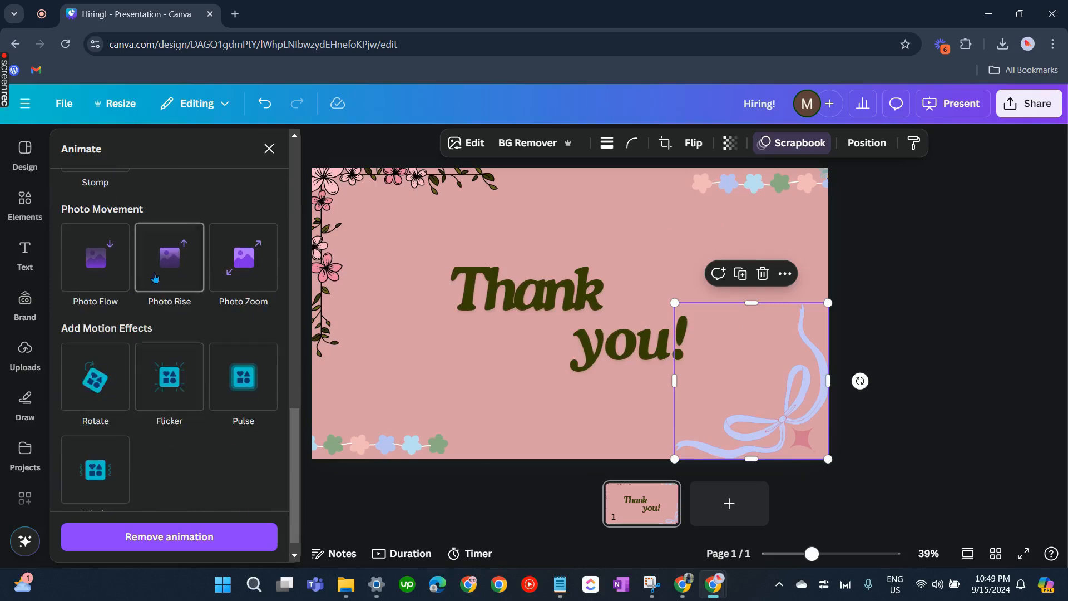
pyautogui.click(252, 397)
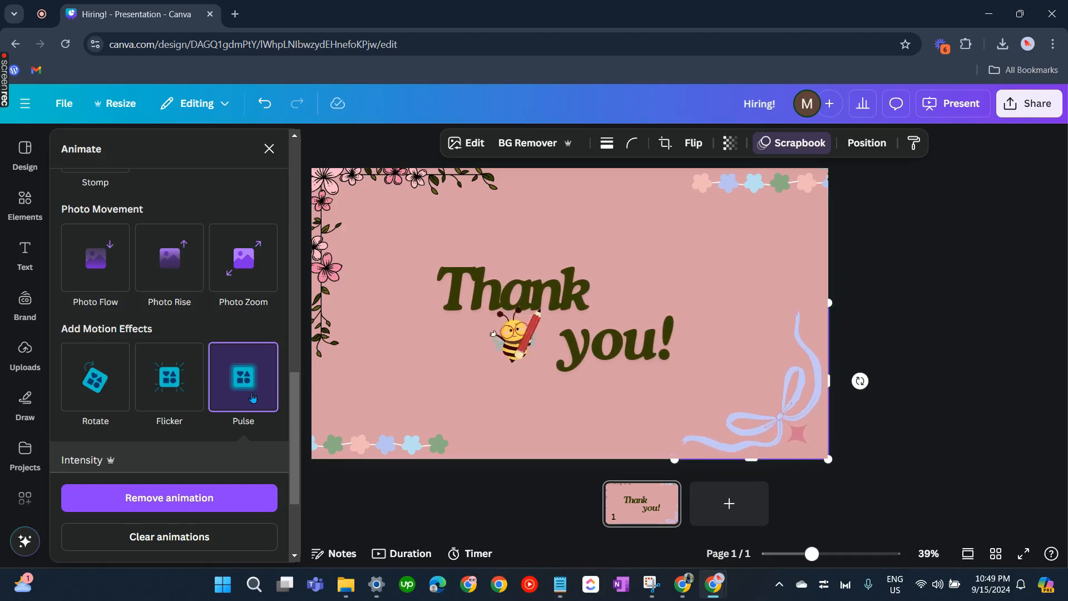
pyautogui.click(163, 406)
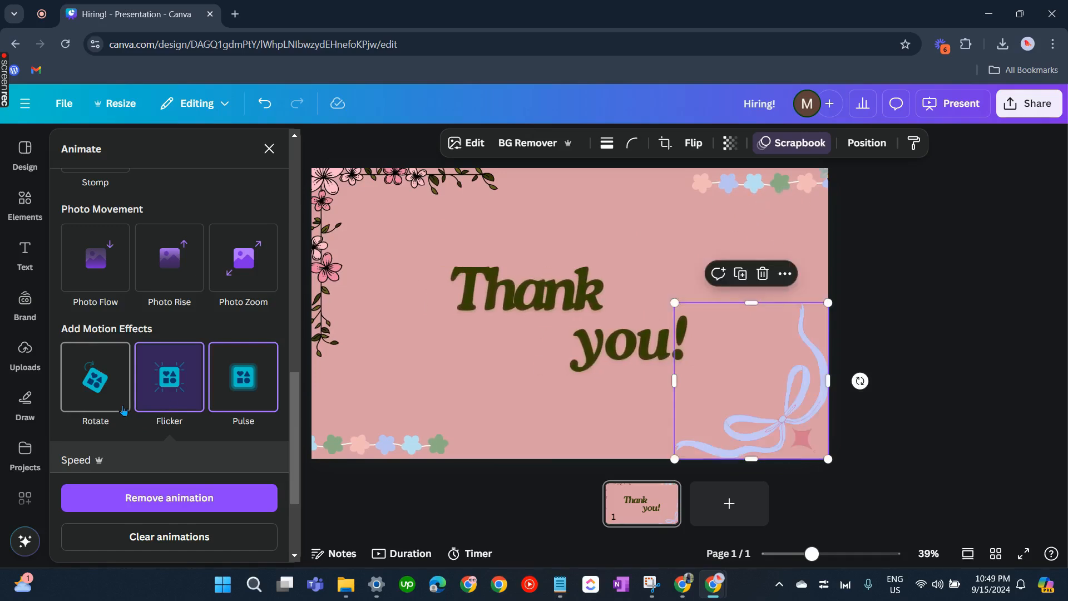
pyautogui.click(876, 273)
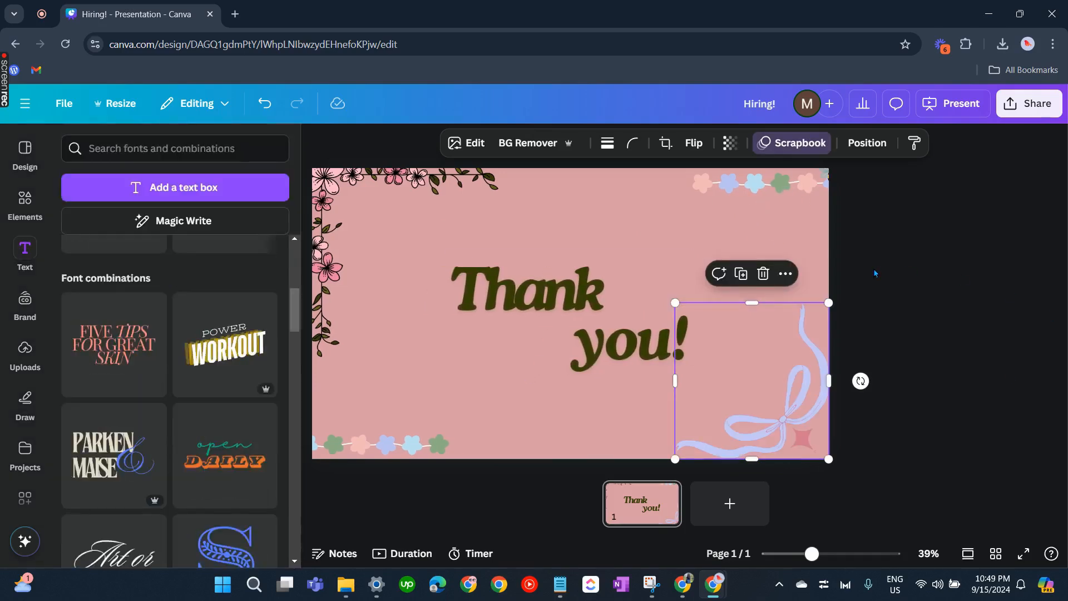